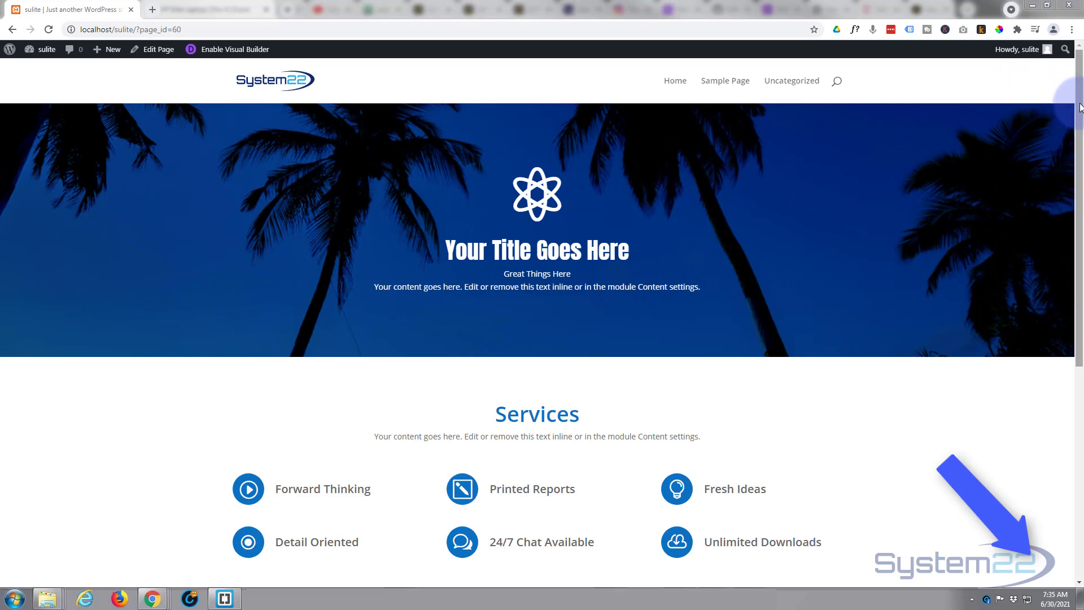
Step: Scroll down the page to bring the Services section into view
{"action": "scroll", "coordinate": [1080, 108], "scroll_direction": "down", "scroll_amount": 2}
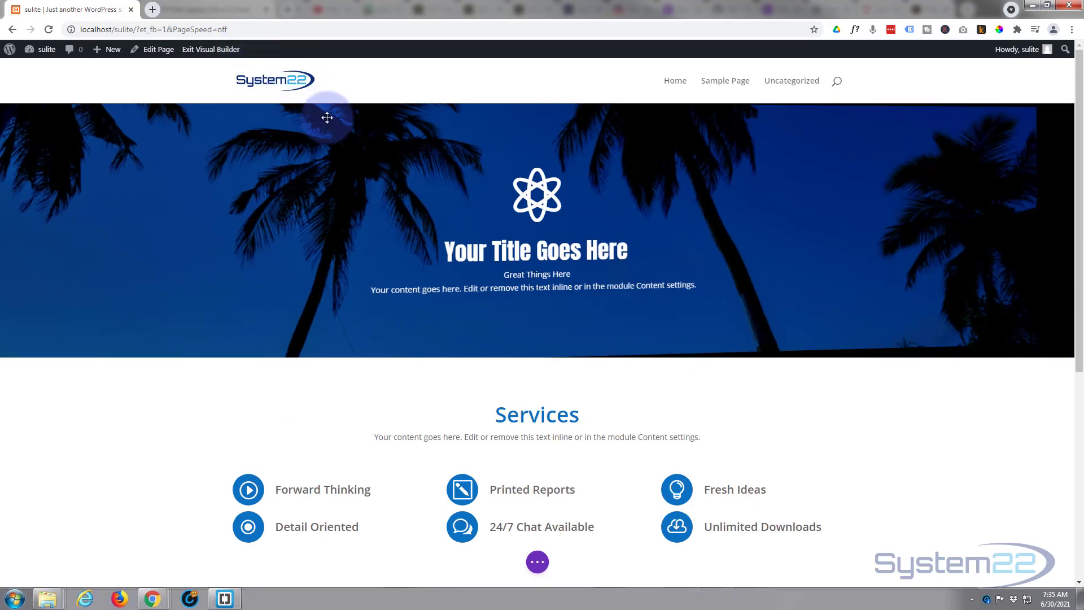
Step: Delete the old row of six service icon items below the Services heading
{"action": "scroll", "coordinate": [328, 124], "scroll_direction": "down", "scroll_amount": 4}
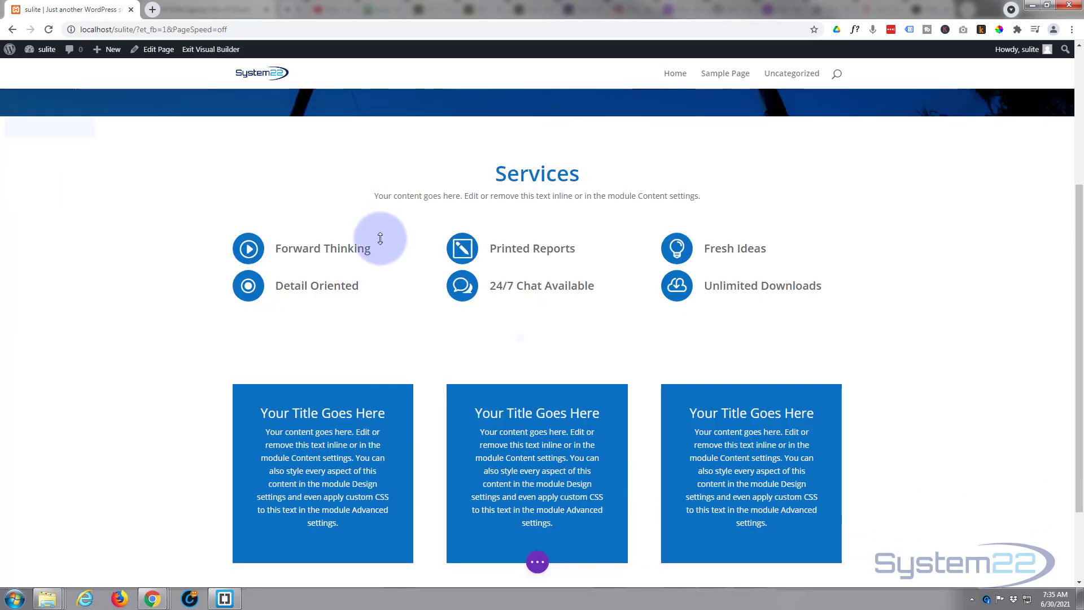
{"action": "mouse_move", "coordinate": [322, 284]}
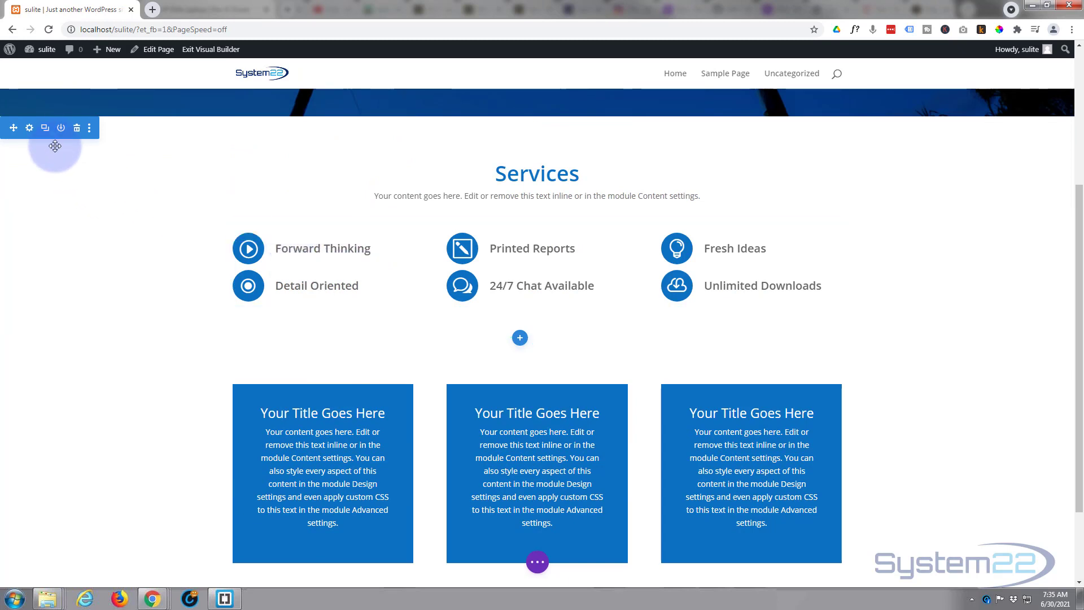
{"action": "mouse_move", "coordinate": [303, 268]}
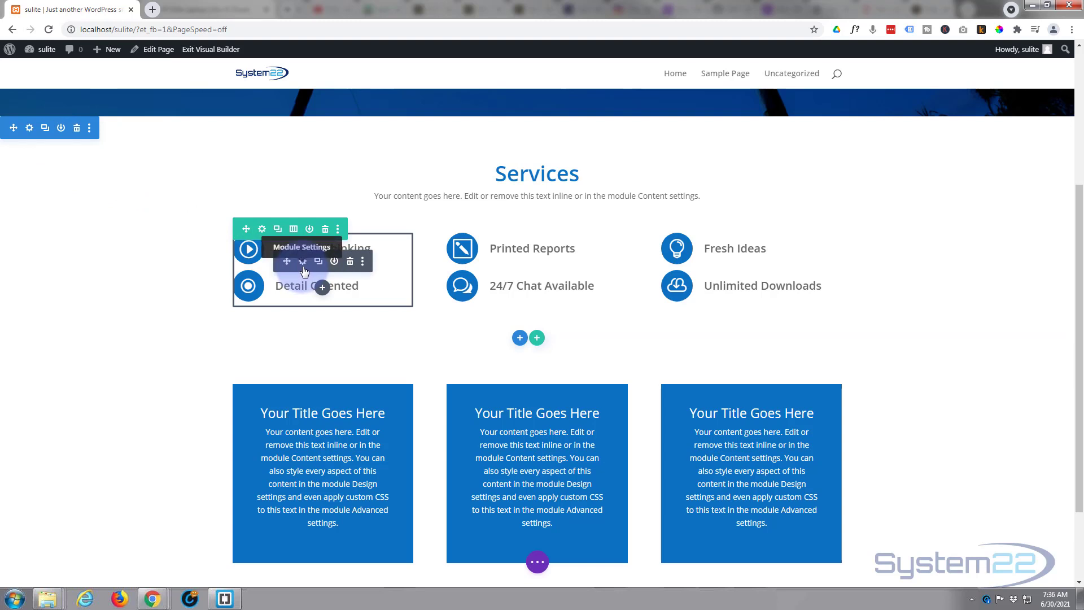
{"action": "left_click", "coordinate": [326, 229]}
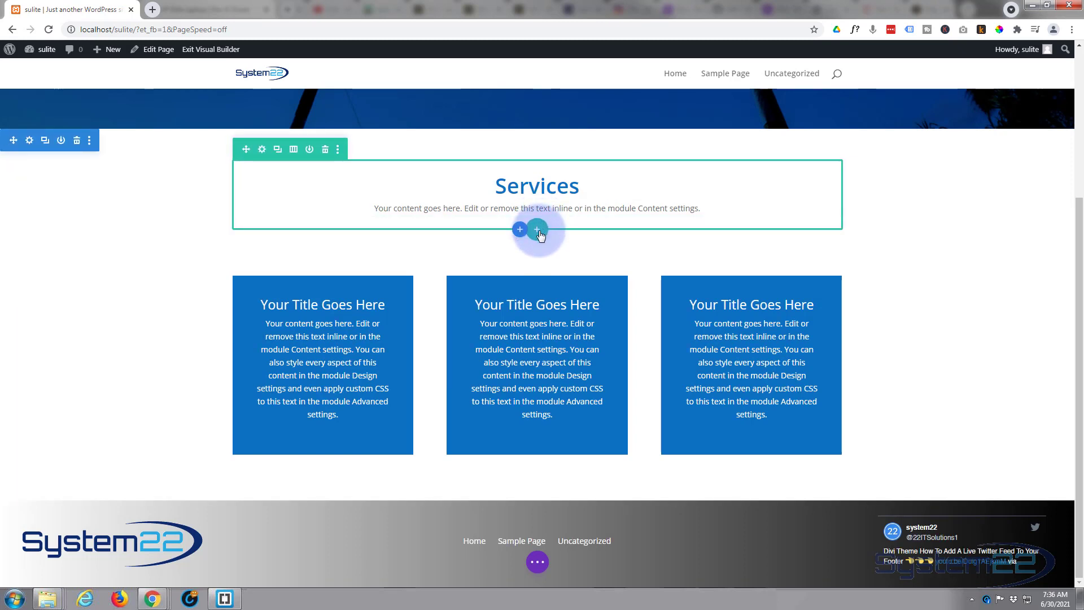
Step: Insert a three-column row under the Services heading and browse the available modules
{"action": "left_click", "coordinate": [538, 231]}
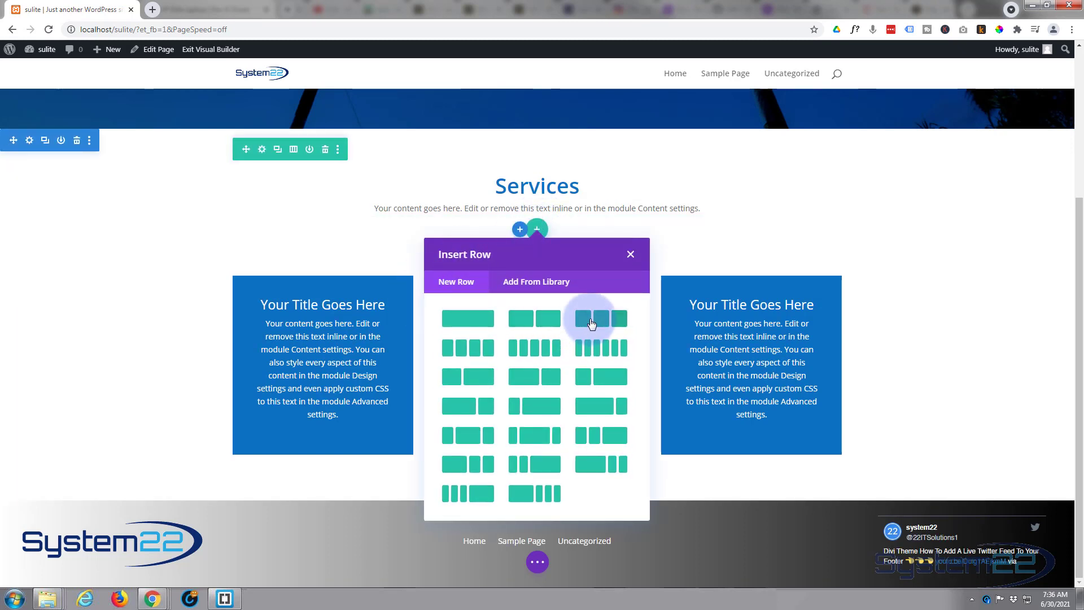
{"action": "left_click", "coordinate": [591, 323]}
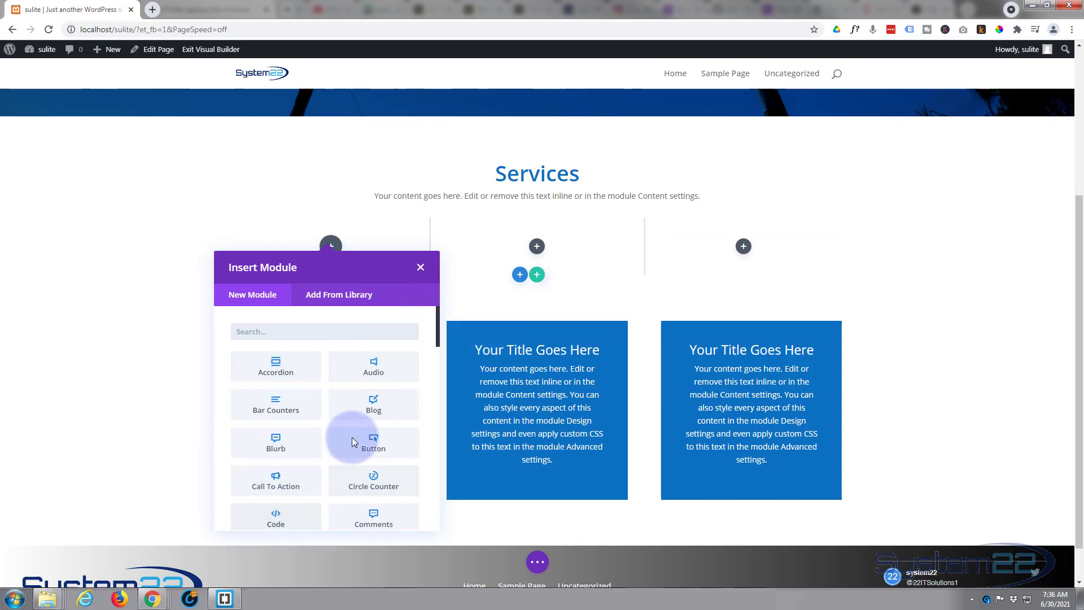
{"action": "scroll", "coordinate": [359, 422], "scroll_direction": "down", "scroll_amount": 3}
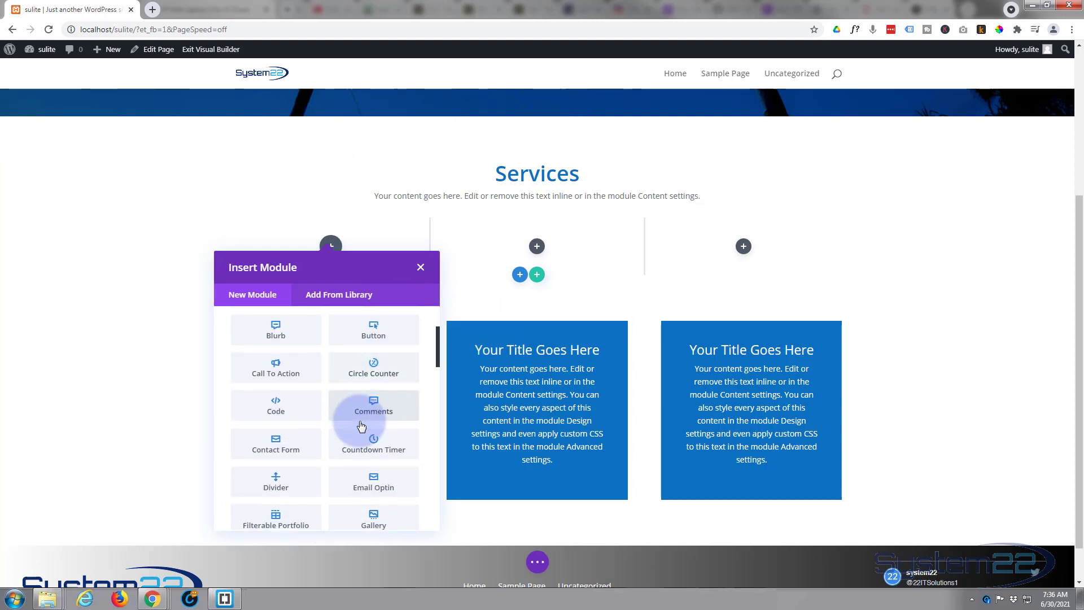
{"action": "scroll", "coordinate": [362, 426], "scroll_direction": "down", "scroll_amount": 4}
{"action": "scroll", "coordinate": [362, 425], "scroll_direction": "down", "scroll_amount": 8}
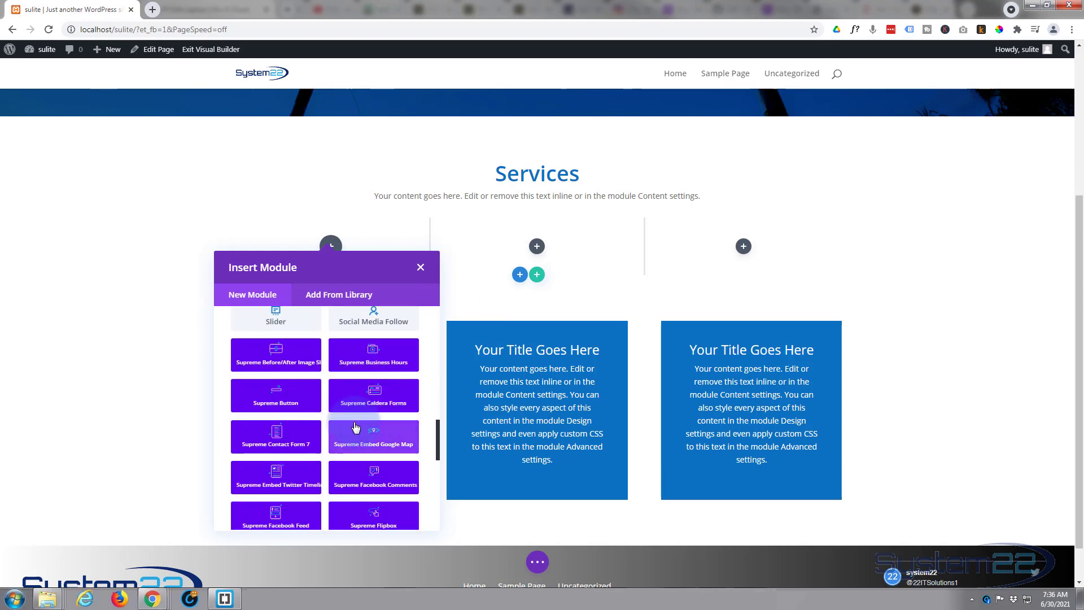
{"action": "scroll", "coordinate": [323, 410], "scroll_direction": "down", "scroll_amount": 1}
{"action": "scroll", "coordinate": [317, 418], "scroll_direction": "down", "scroll_amount": 7}
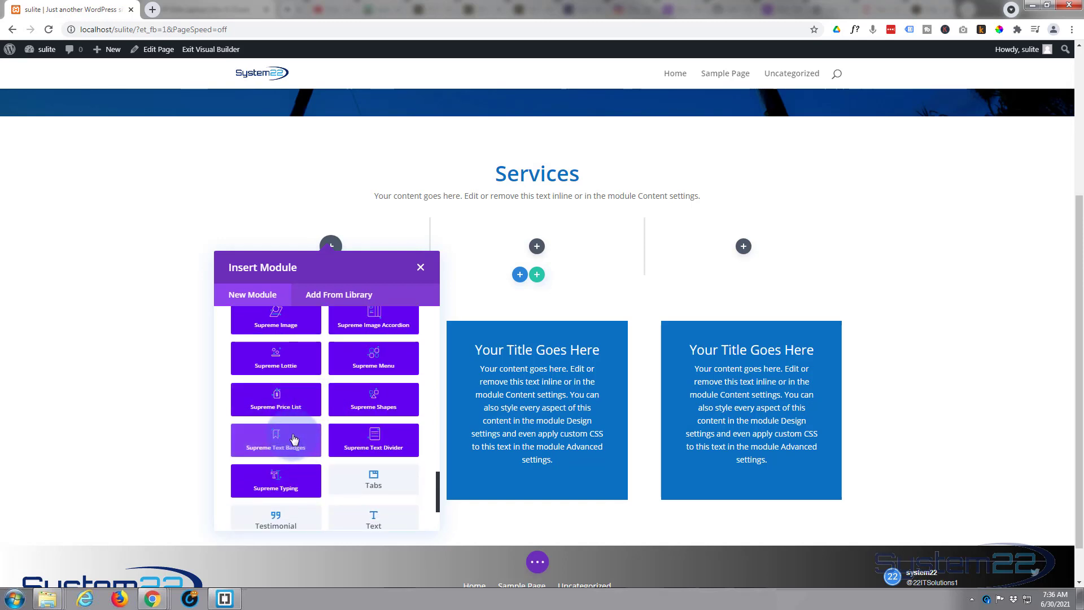
{"action": "scroll", "coordinate": [294, 439], "scroll_direction": "down", "scroll_amount": 3}
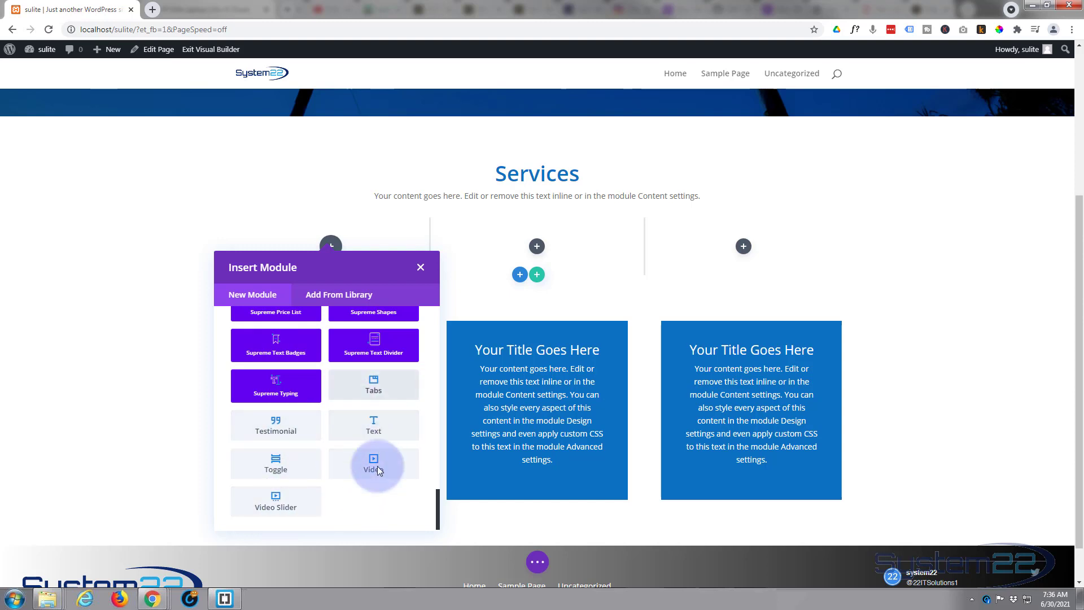
{"action": "scroll", "coordinate": [378, 506], "scroll_direction": "up", "scroll_amount": 2}
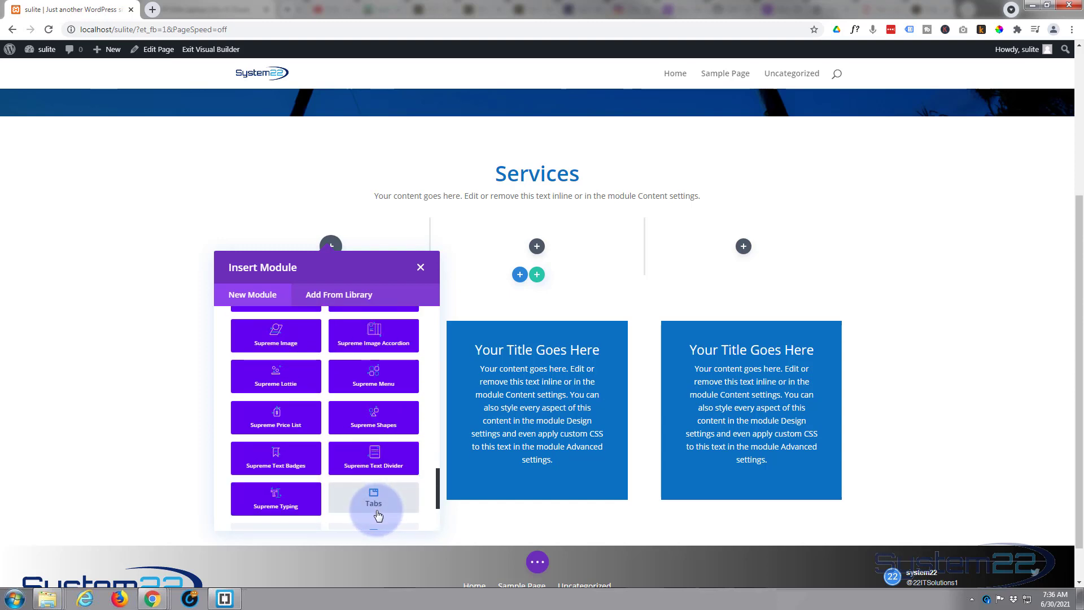
{"action": "scroll", "coordinate": [377, 514], "scroll_direction": "up", "scroll_amount": 1}
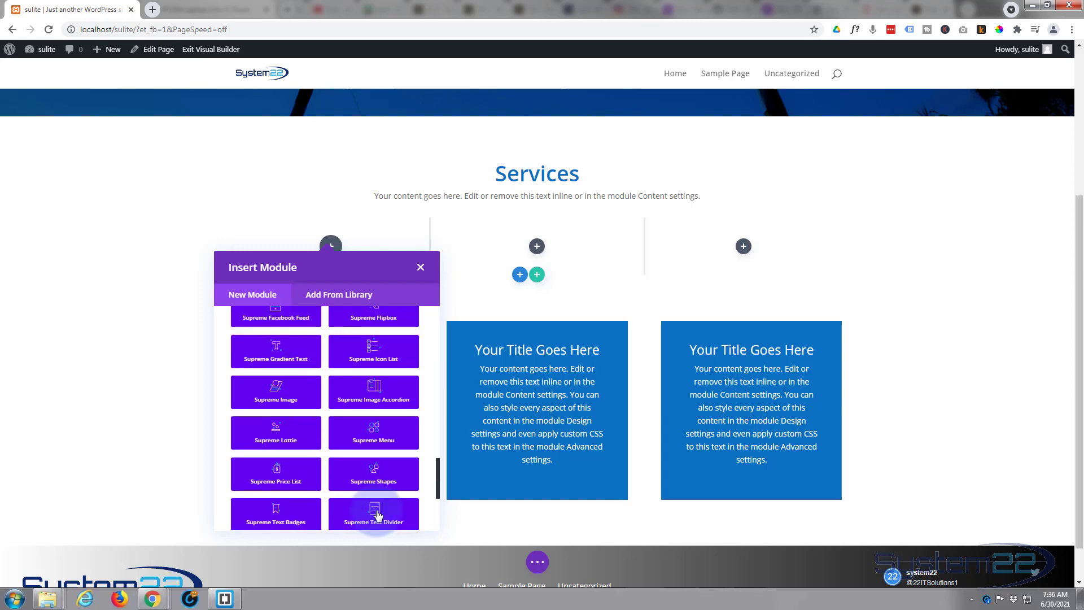
Step: Add a Supreme Icon List with a 'Forward Thinking' item using a circled play icon
{"action": "left_click", "coordinate": [382, 351]}
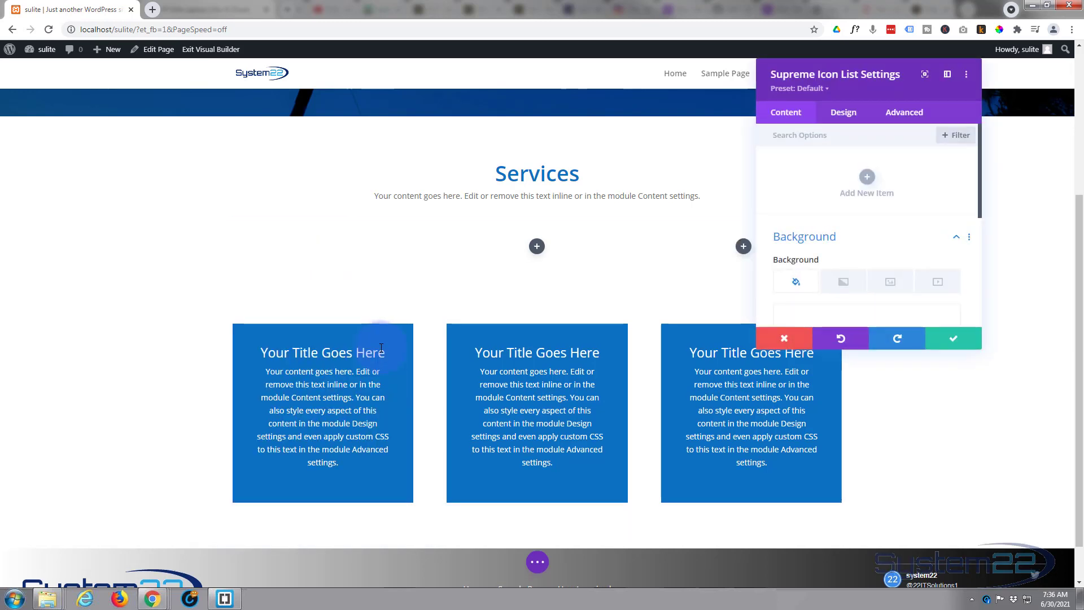
{"action": "left_click", "coordinate": [868, 178]}
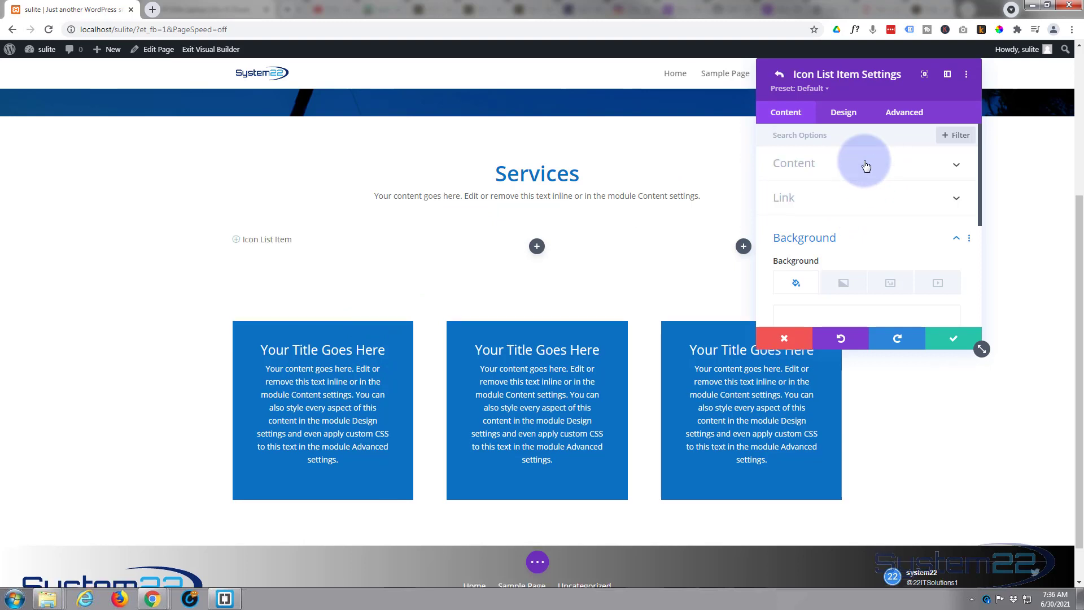
{"action": "left_click", "coordinate": [867, 165]}
{"action": "left_click", "coordinate": [835, 203]}
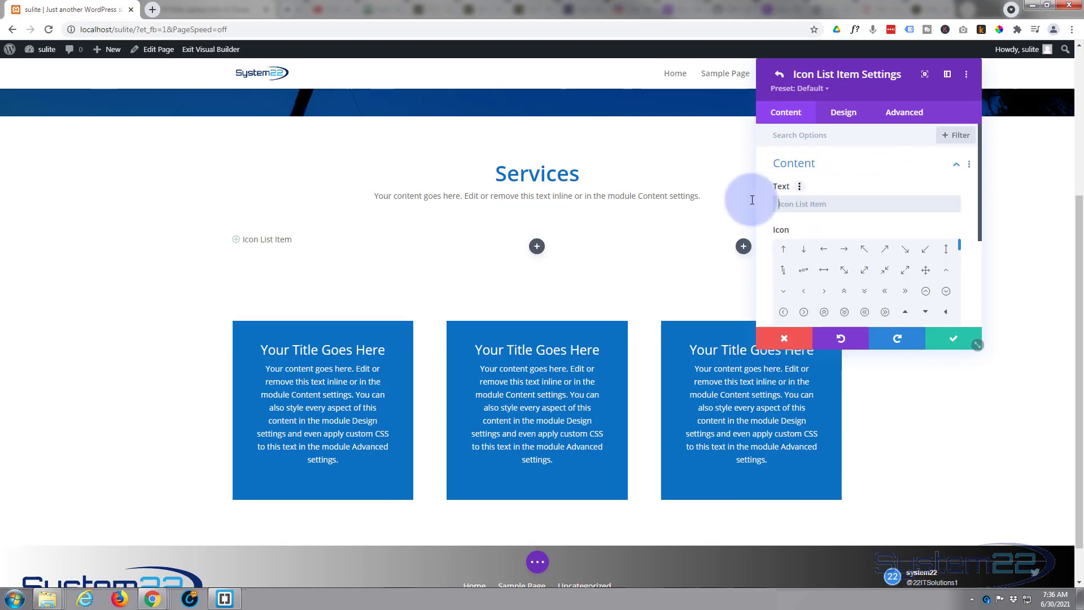
{"action": "type", "text": "Forward Thinking"}
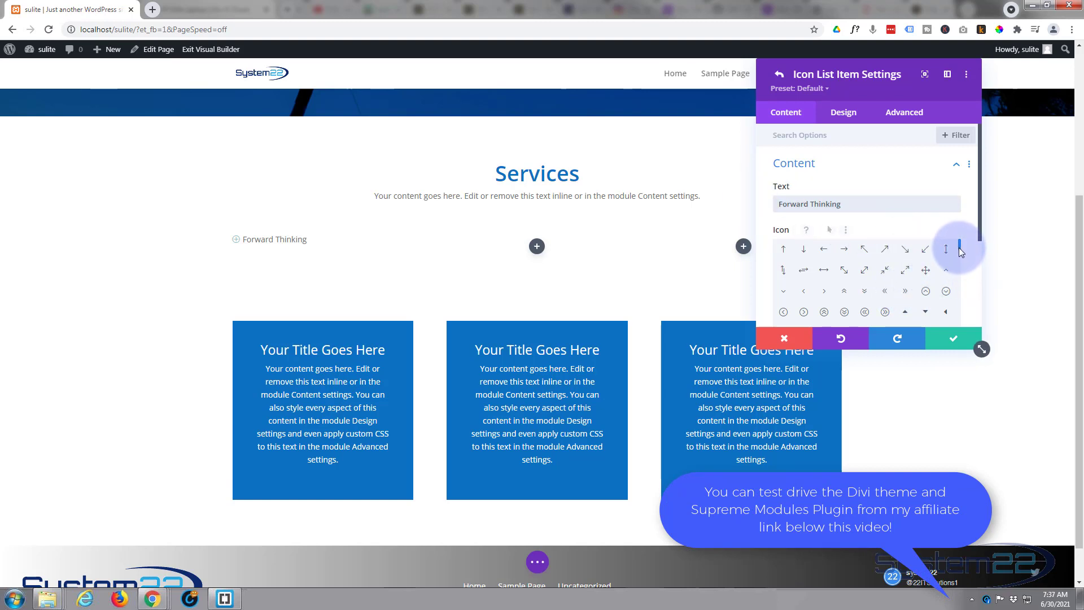
{"action": "mouse_move", "coordinate": [960, 244]}
{"action": "left_mouse_down"}
{"action": "mouse_move", "coordinate": [964, 264]}
{"action": "mouse_move", "coordinate": [964, 252]}
{"action": "left_mouse_up"}
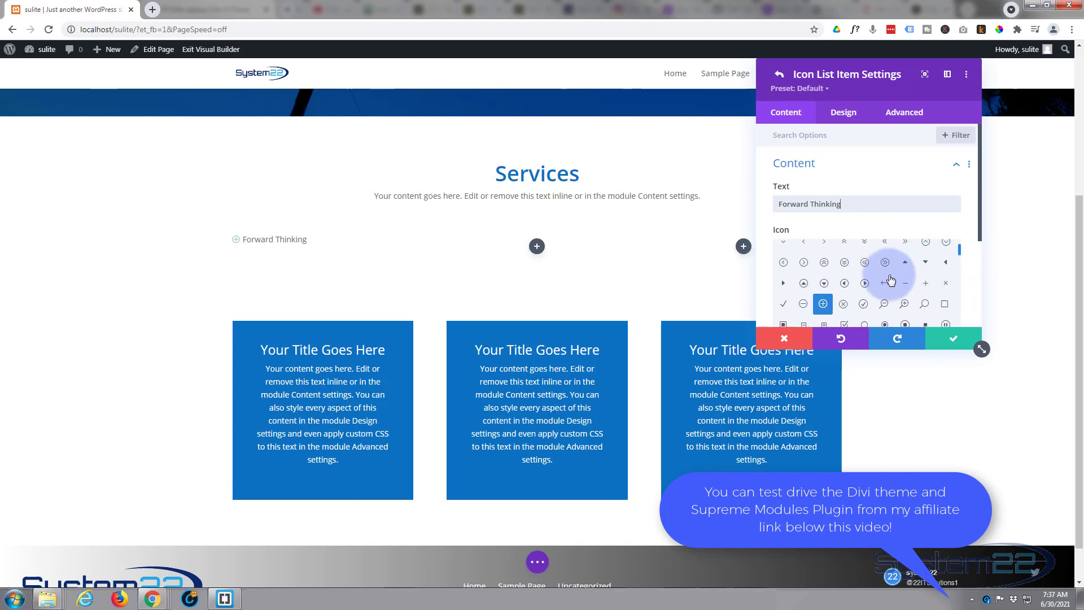
{"action": "left_click", "coordinate": [865, 284]}
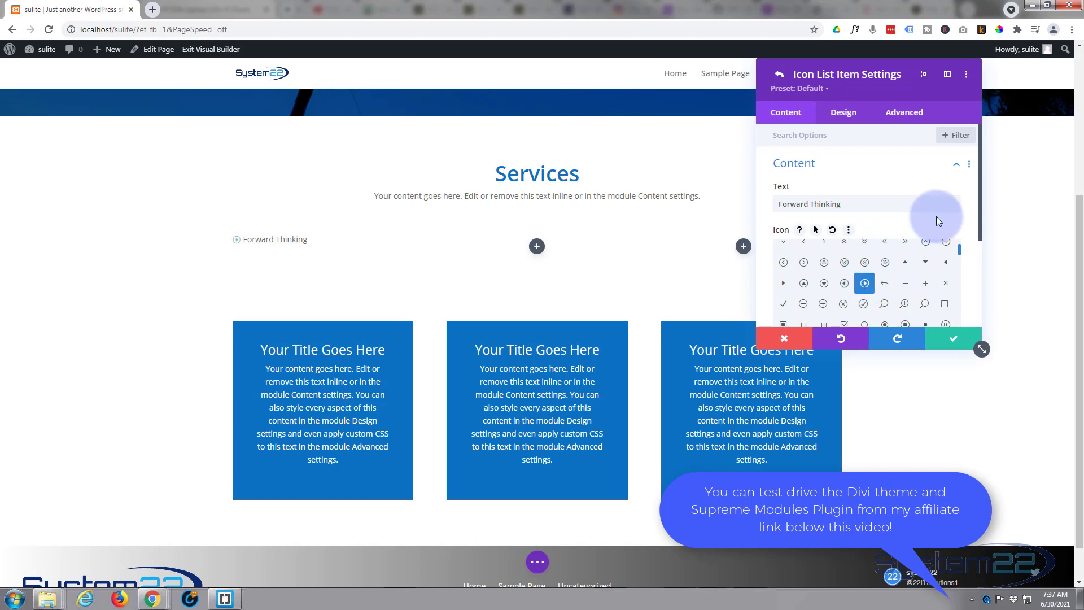
{"action": "scroll", "coordinate": [937, 216], "scroll_direction": "down", "scroll_amount": 1}
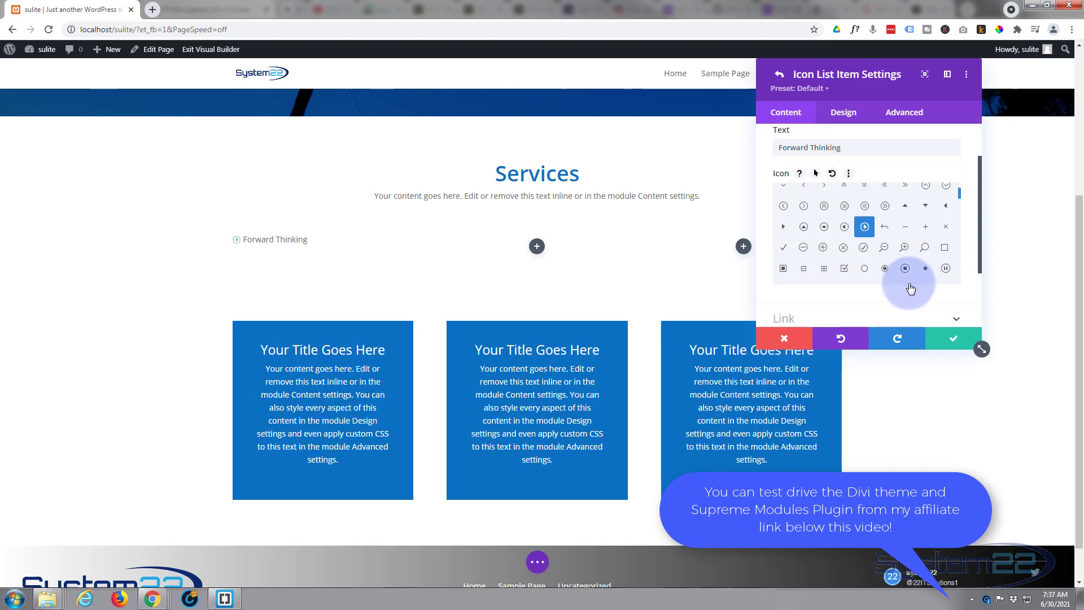
{"action": "scroll", "coordinate": [979, 273], "scroll_direction": "down", "scroll_amount": 1}
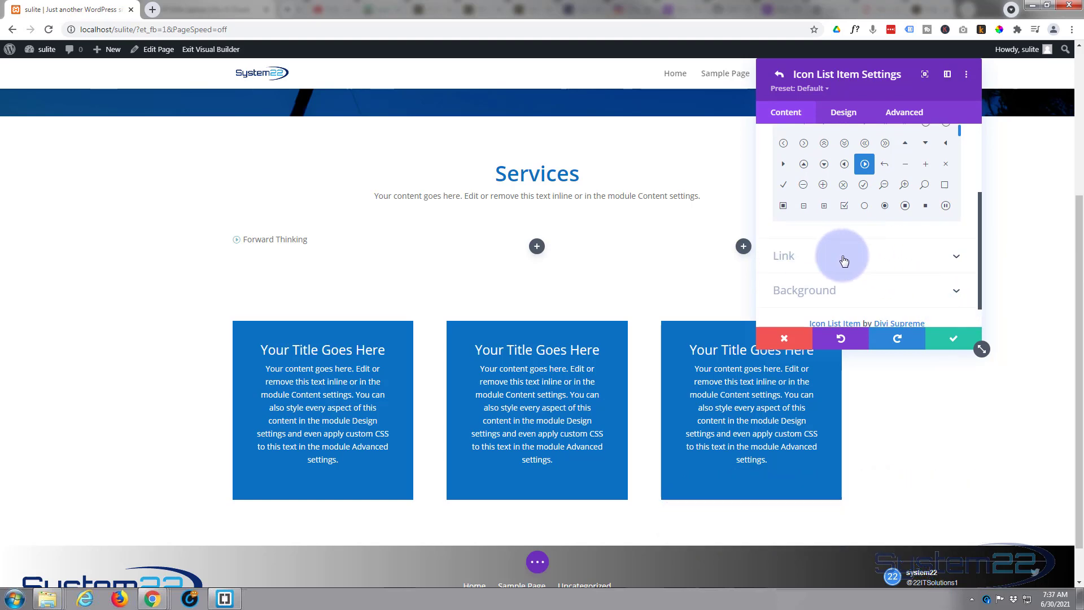
Step: Set the item's link to open in the same window
{"action": "left_click", "coordinate": [844, 257]}
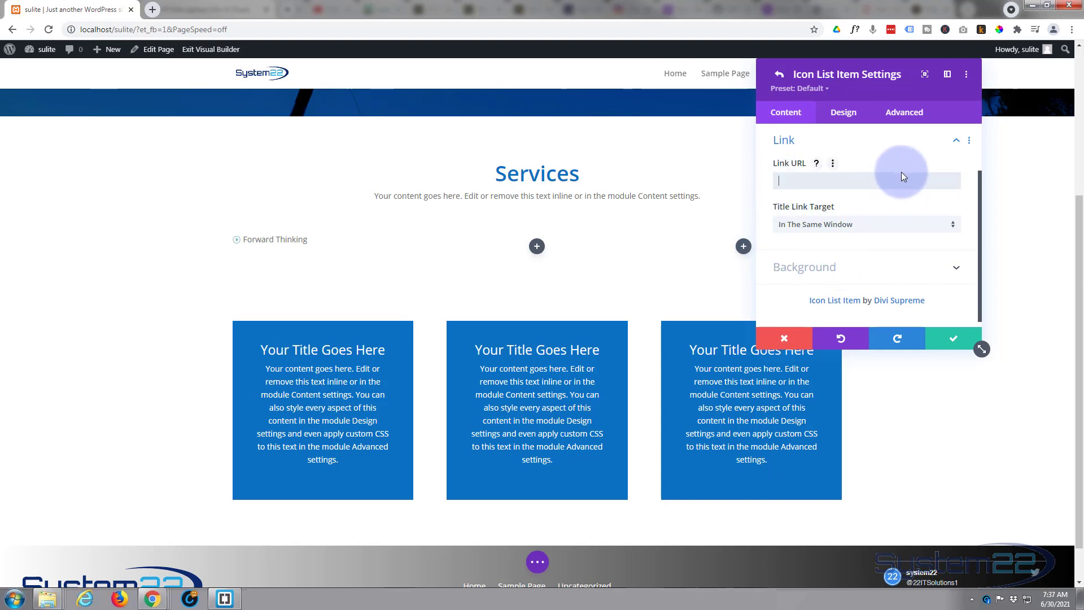
{"action": "left_click", "coordinate": [927, 179]}
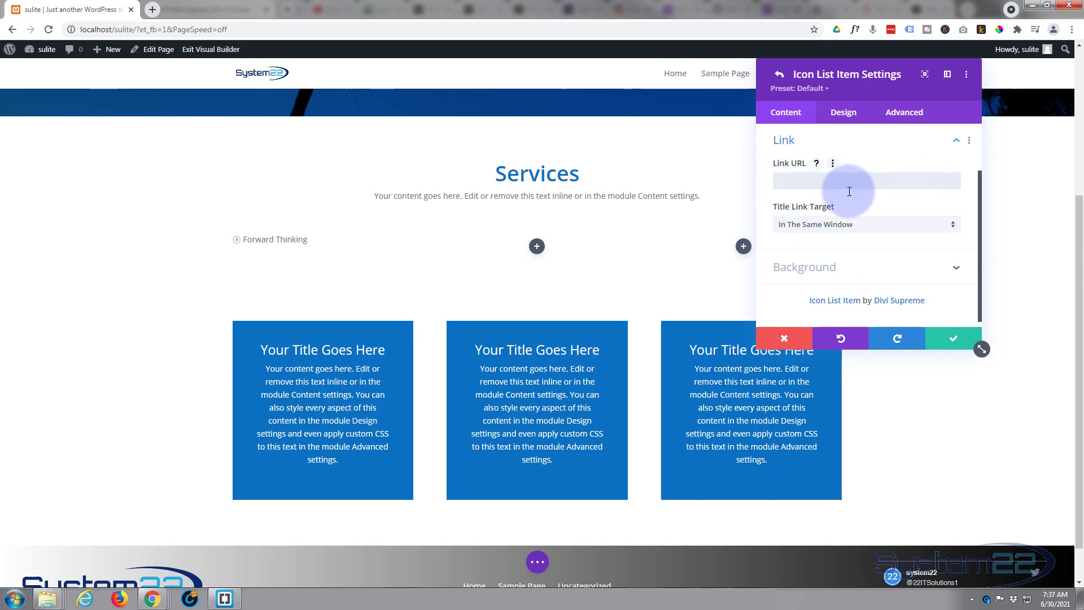
{"action": "left_click", "coordinate": [871, 225]}
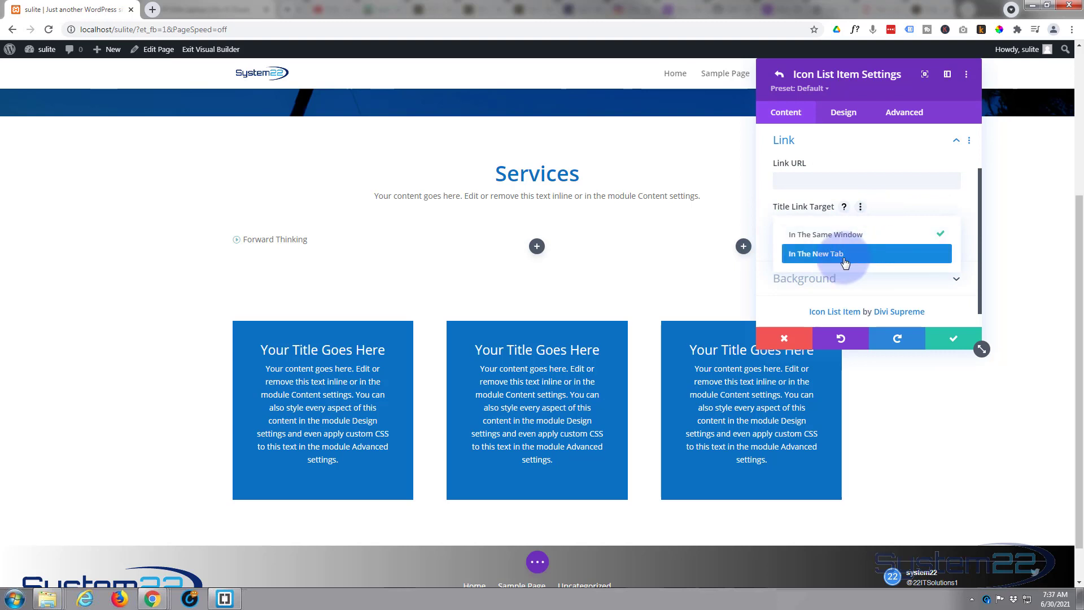
{"action": "left_click", "coordinate": [764, 225]}
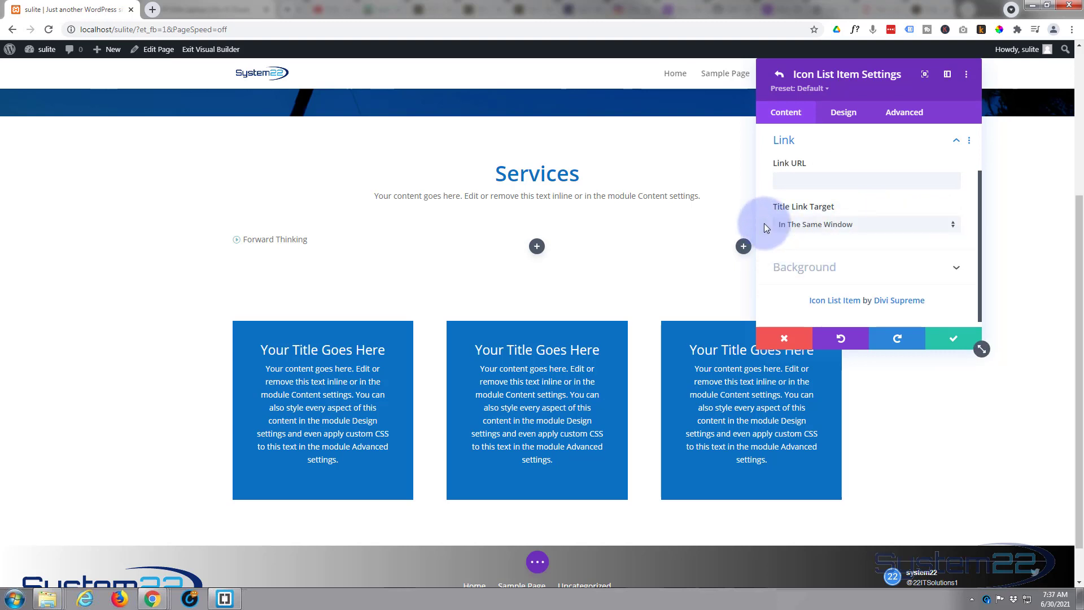
Step: Give the Forward Thinking item a yellow background colour
{"action": "left_click", "coordinate": [873, 273]}
{"action": "left_click", "coordinate": [822, 228]}
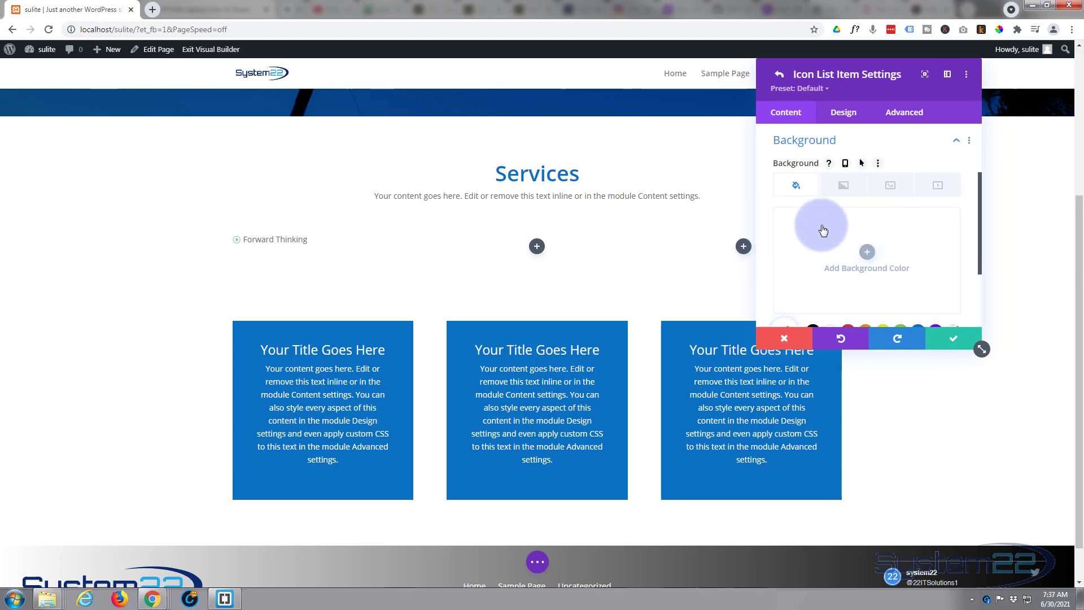
{"action": "scroll", "coordinate": [847, 271], "scroll_direction": "down", "scroll_amount": 2}
{"action": "left_click", "coordinate": [883, 227]}
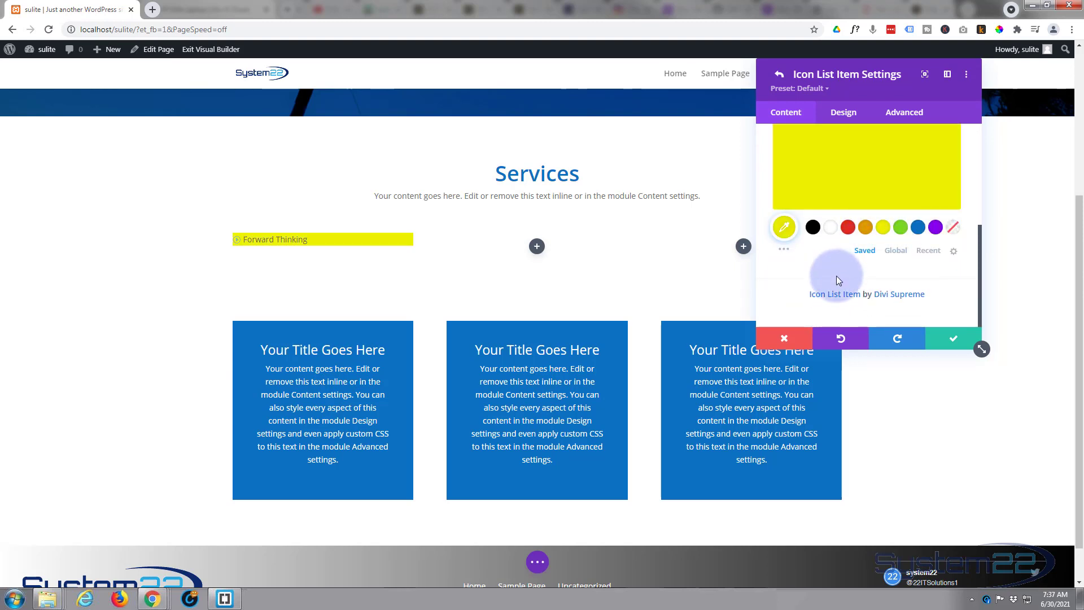
{"action": "scroll", "coordinate": [836, 275], "scroll_direction": "up", "scroll_amount": 3}
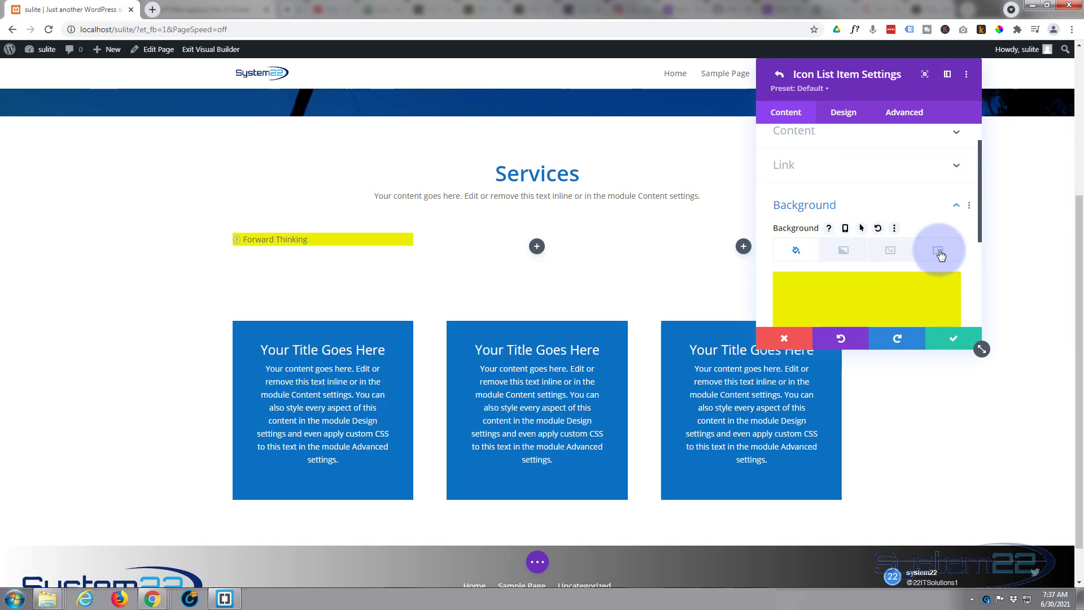
{"action": "scroll", "coordinate": [908, 262], "scroll_direction": "down", "scroll_amount": 3}
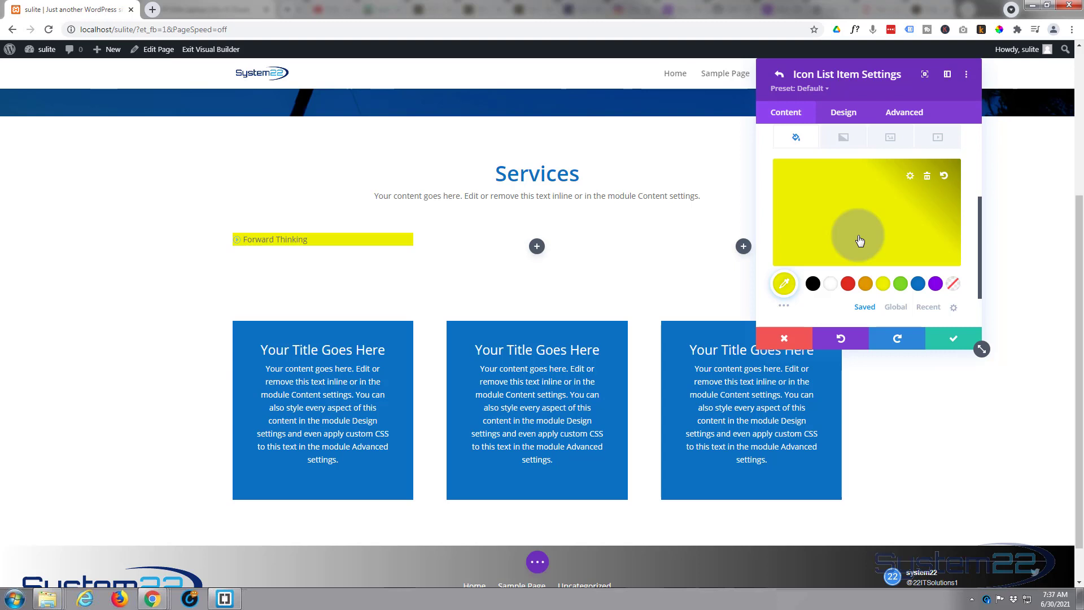
{"action": "scroll", "coordinate": [860, 241], "scroll_direction": "down", "scroll_amount": 2}
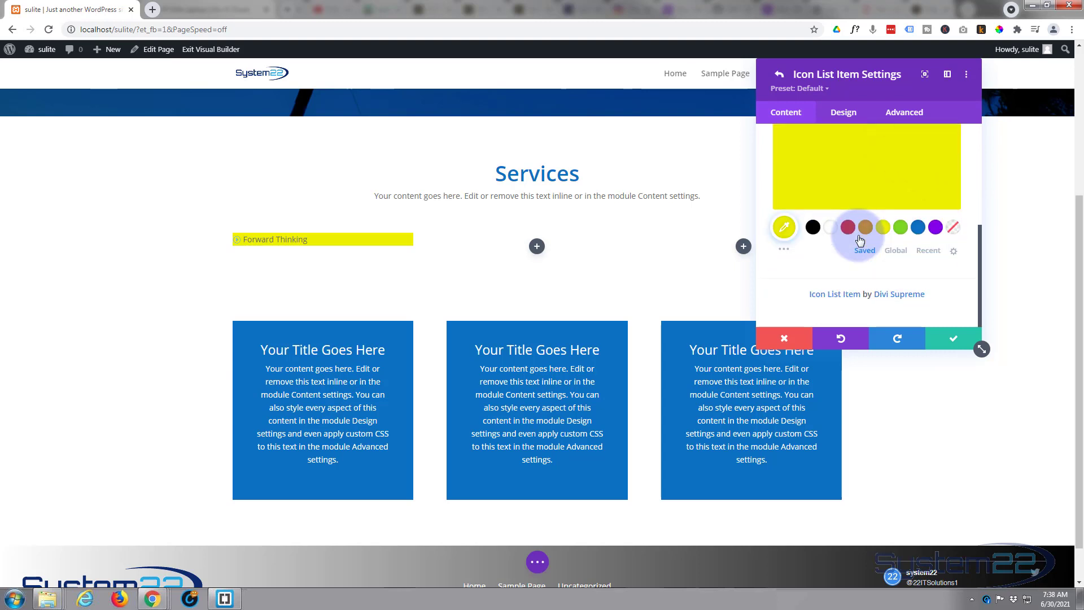
Step: Make the list icon white on a blue icon background
{"action": "left_click", "coordinate": [849, 115]}
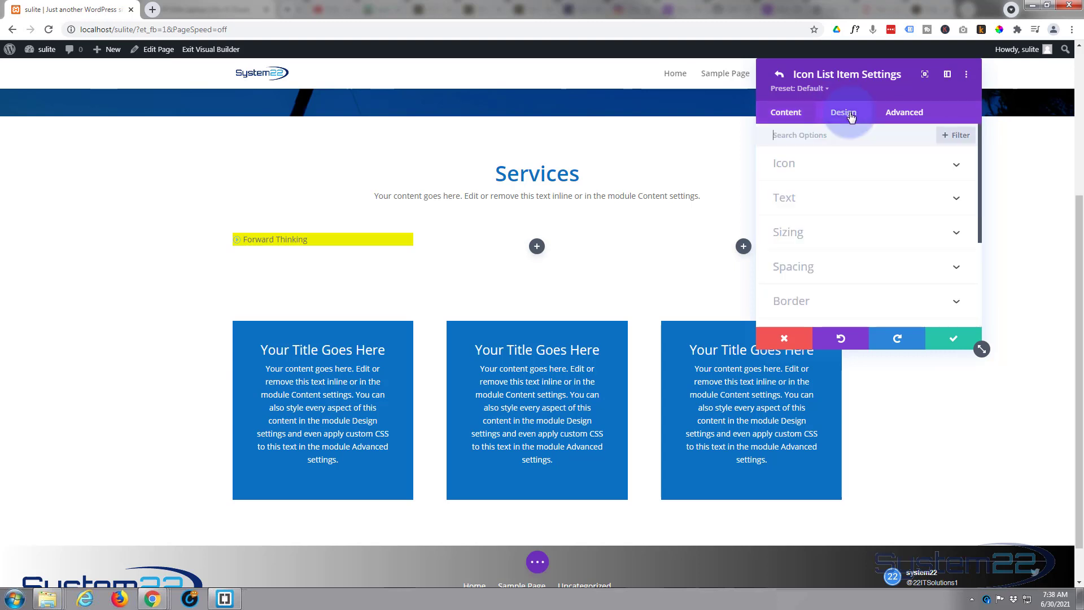
{"action": "left_click", "coordinate": [848, 172]}
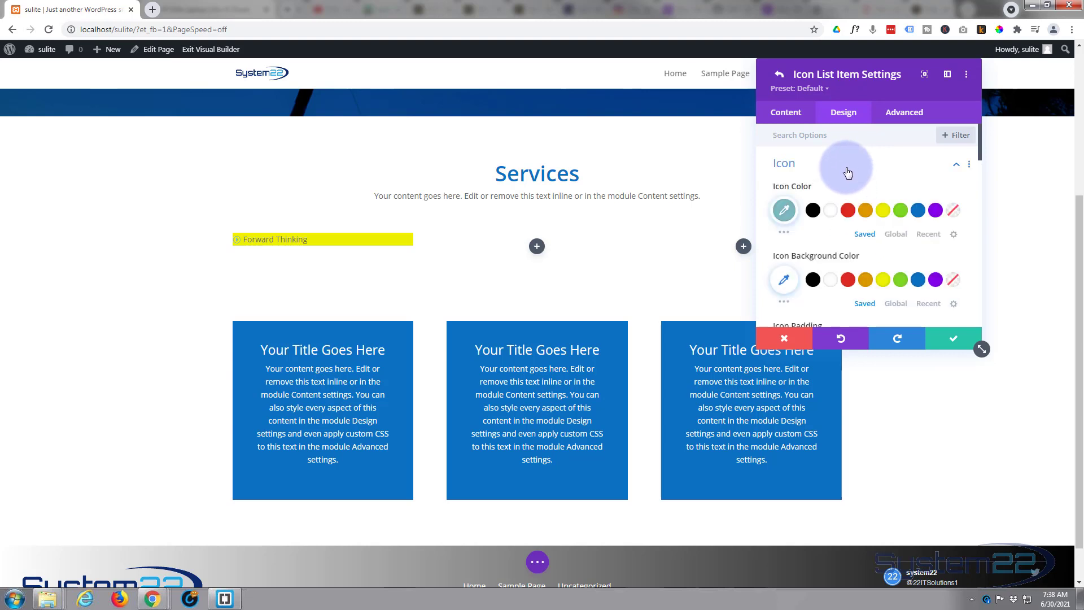
{"action": "left_click", "coordinate": [834, 215]}
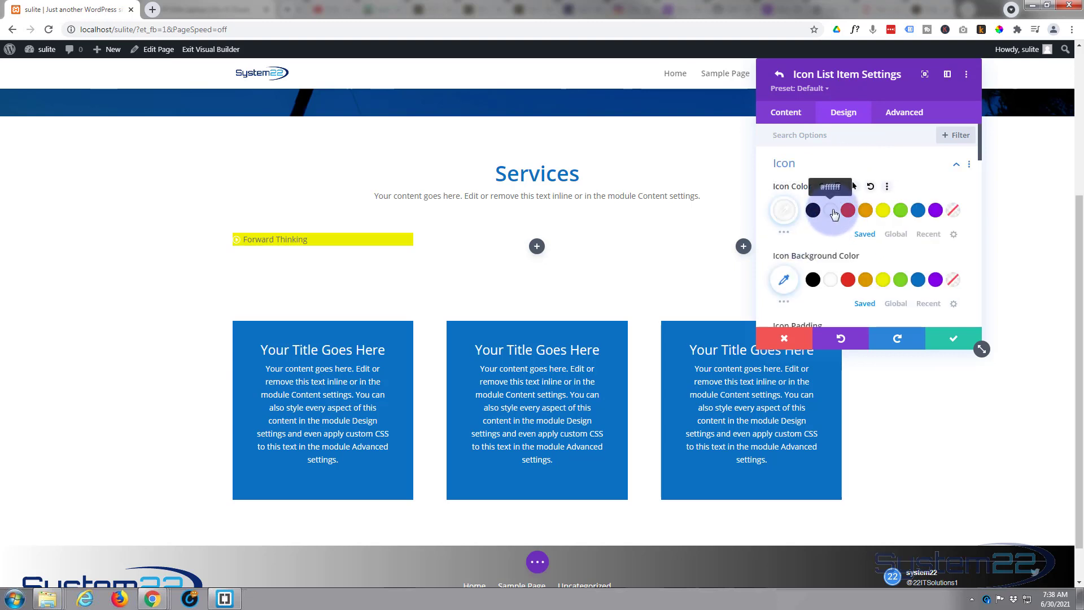
{"action": "left_click", "coordinate": [920, 281]}
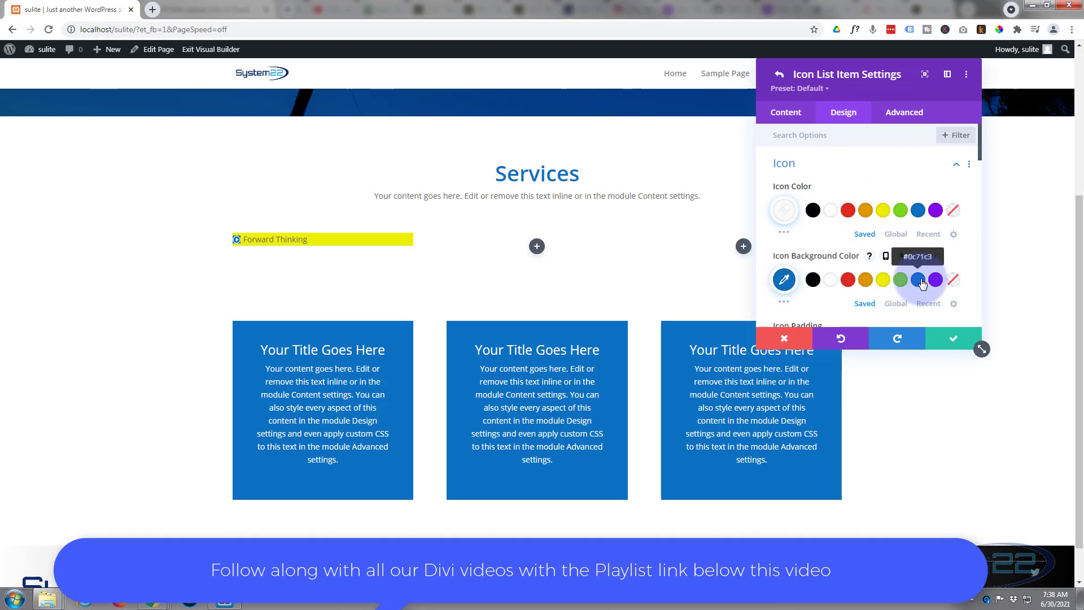
{"action": "scroll", "coordinate": [904, 257], "scroll_direction": "down", "scroll_amount": 1}
{"action": "scroll", "coordinate": [904, 255], "scroll_direction": "down", "scroll_amount": 1}
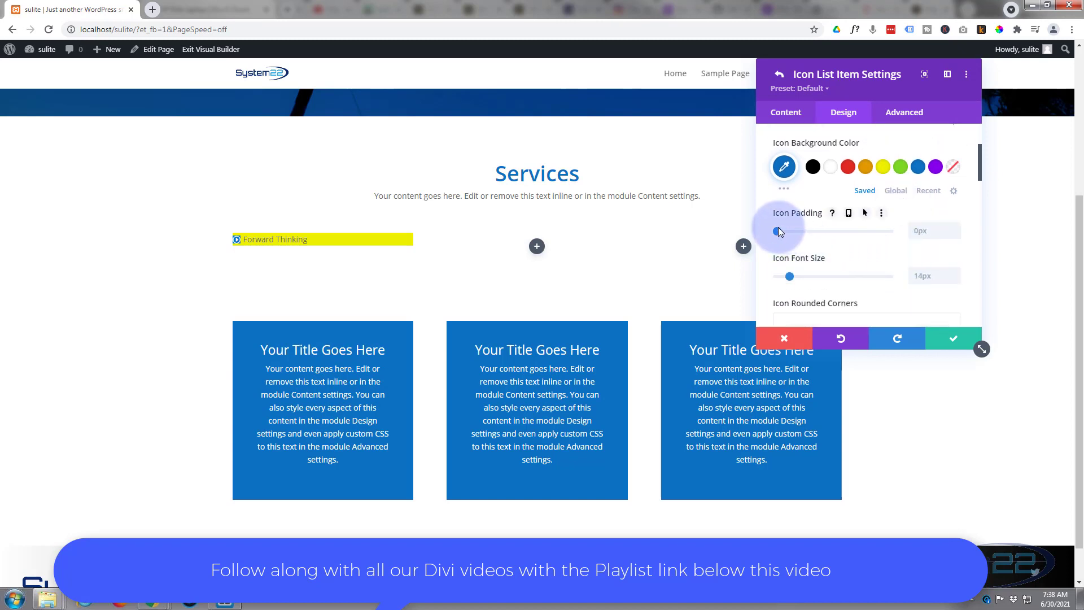
Step: Add icon padding, enlarge the icon, and round its corners to 50px
{"action": "left_click_drag", "start_coordinate": [778, 228], "coordinate": [814, 229]}
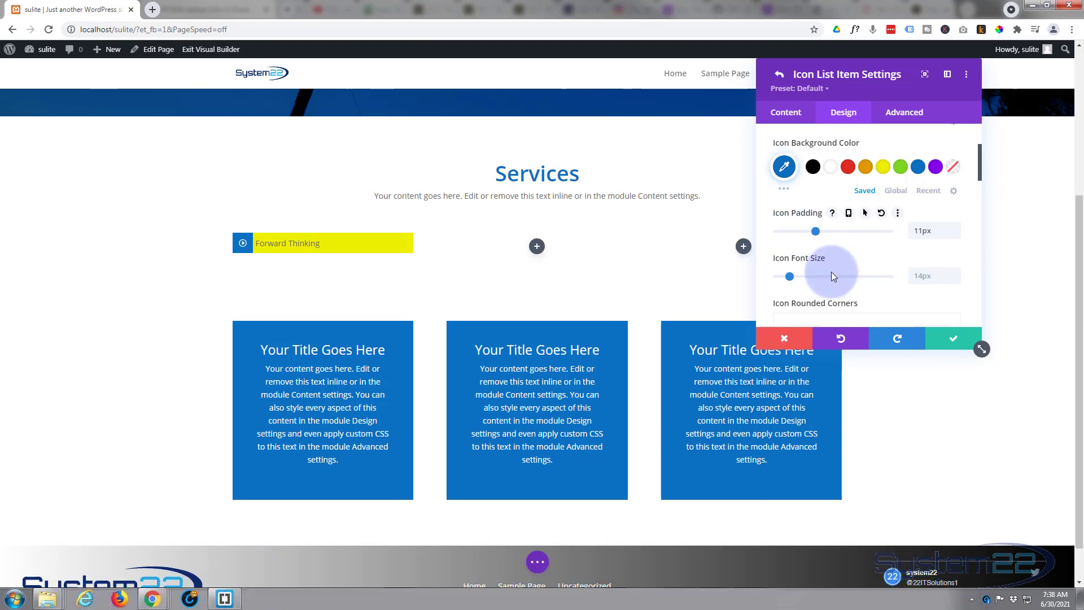
{"action": "left_click_drag", "start_coordinate": [789, 277], "coordinate": [809, 277]}
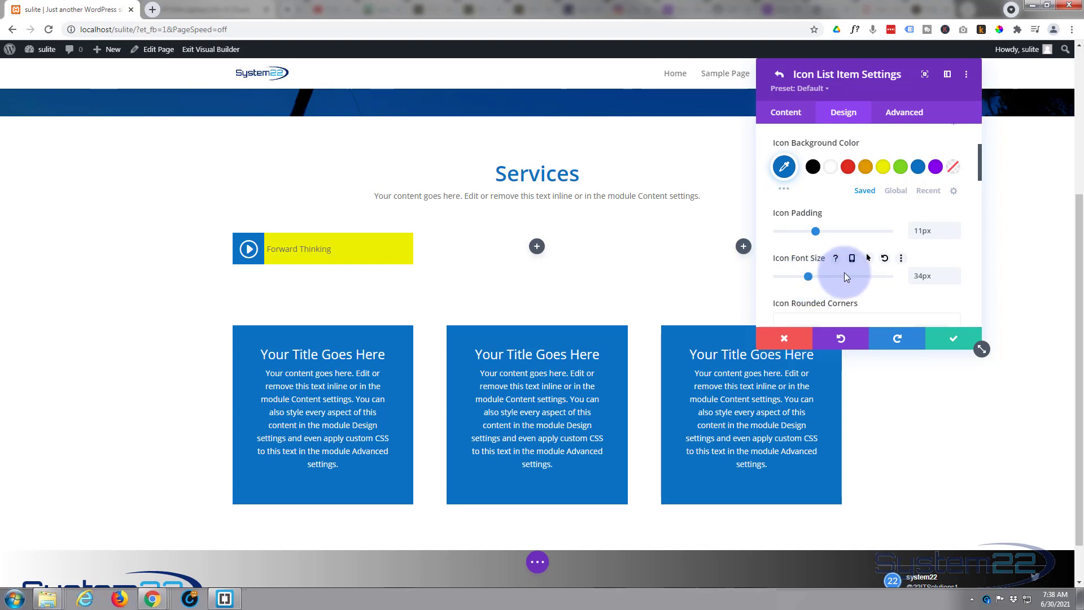
{"action": "scroll", "coordinate": [845, 266], "scroll_direction": "down", "scroll_amount": 1}
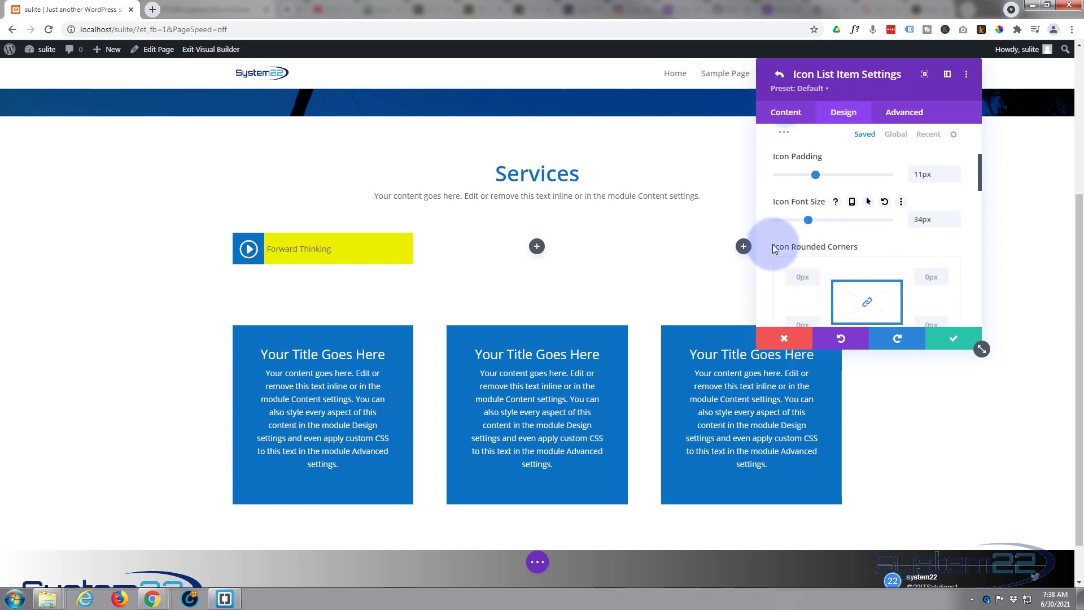
{"action": "scroll", "coordinate": [872, 239], "scroll_direction": "down", "scroll_amount": 2}
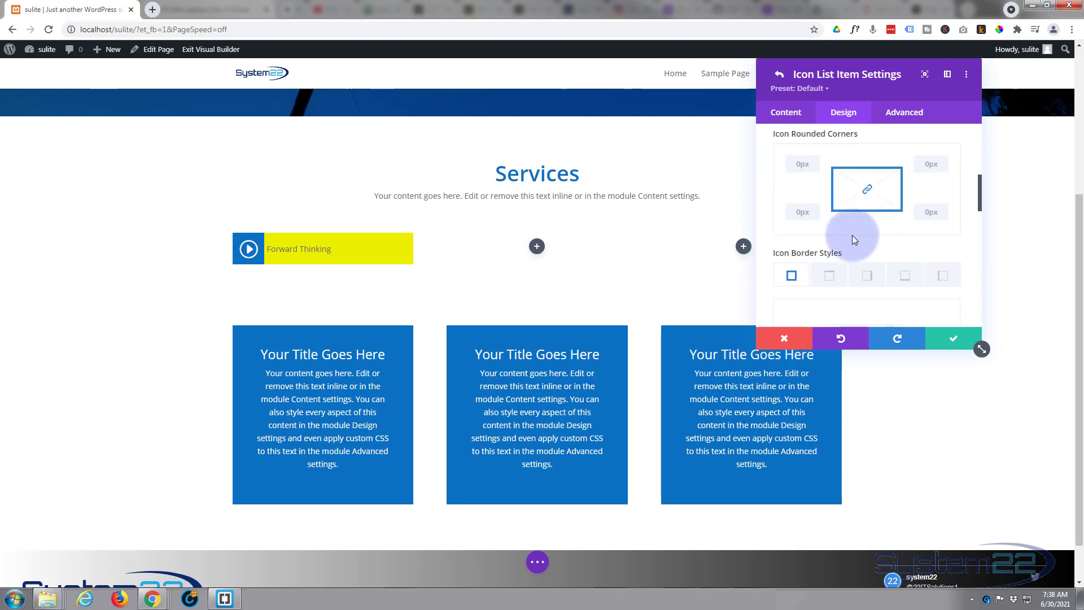
{"action": "left_click", "coordinate": [800, 163]}
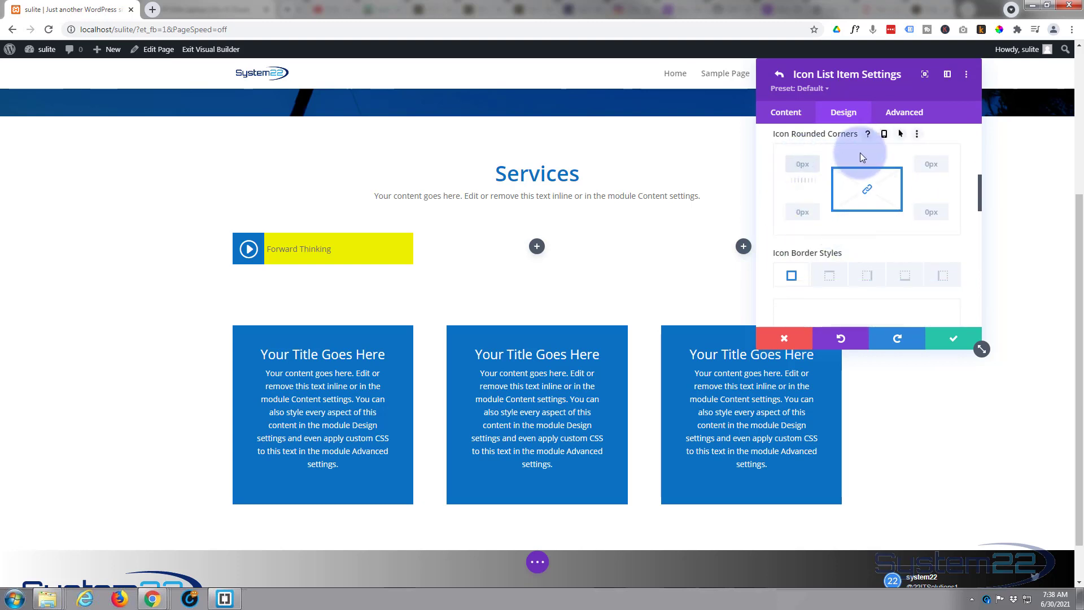
{"action": "type", "text": "50px"}
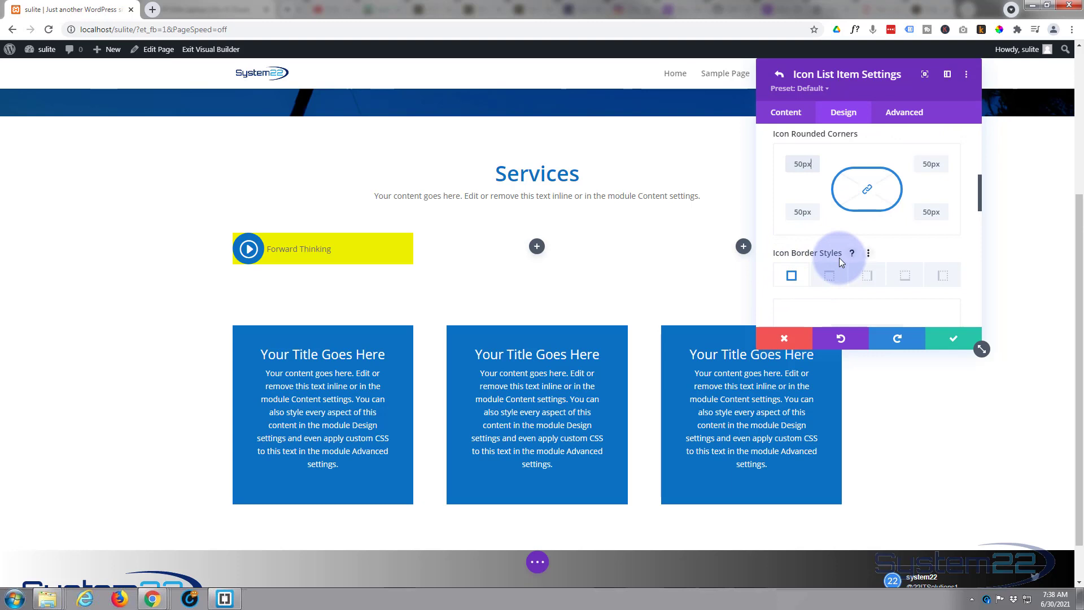
{"action": "scroll", "coordinate": [839, 258], "scroll_direction": "down", "scroll_amount": 3}
{"action": "scroll", "coordinate": [846, 261], "scroll_direction": "down", "scroll_amount": 1}
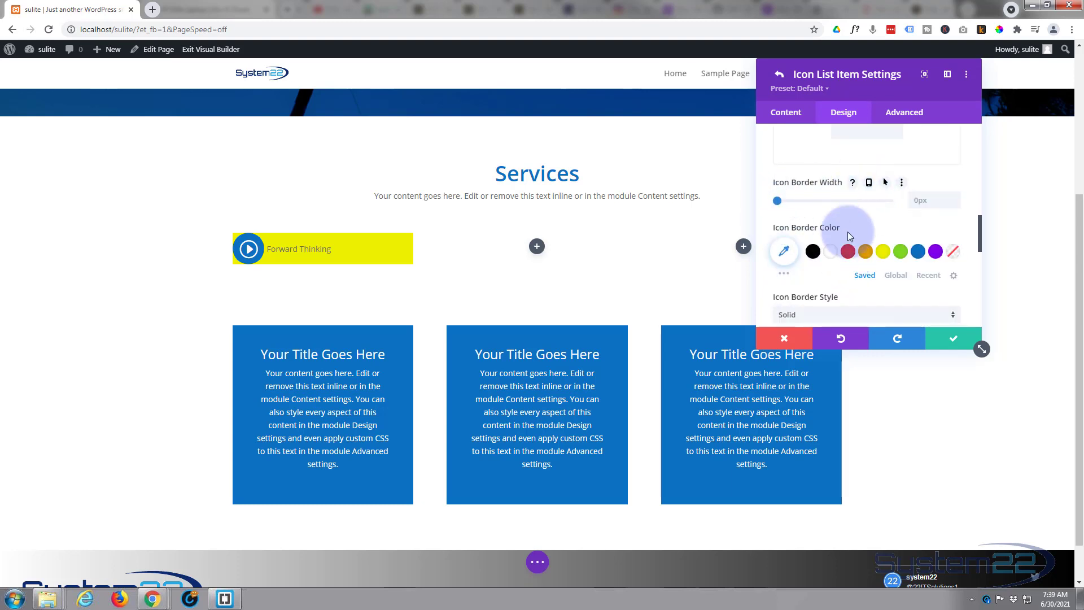
{"action": "scroll", "coordinate": [850, 234], "scroll_direction": "down", "scroll_amount": 3}
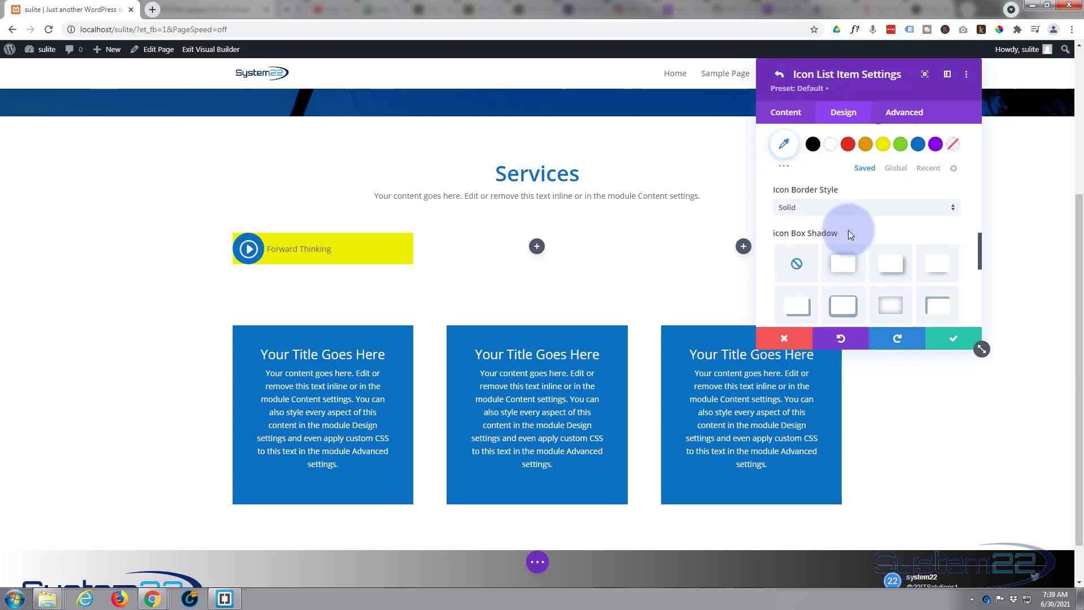
{"action": "scroll", "coordinate": [850, 235], "scroll_direction": "down", "scroll_amount": 1}
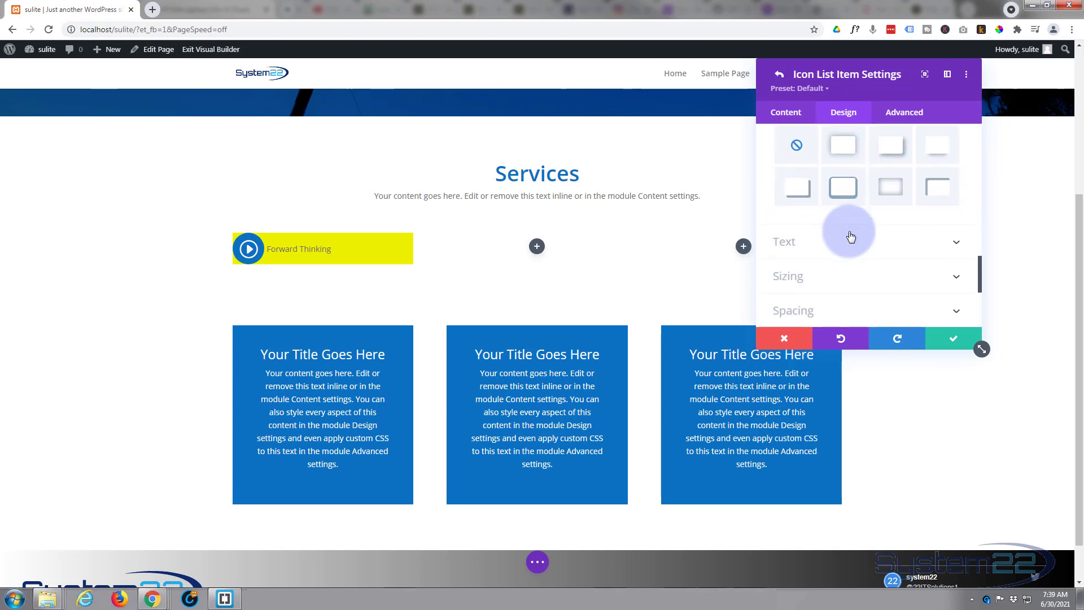
Step: Indent the Forward Thinking label further from the icon, keeping the default font
{"action": "left_click", "coordinate": [851, 237]}
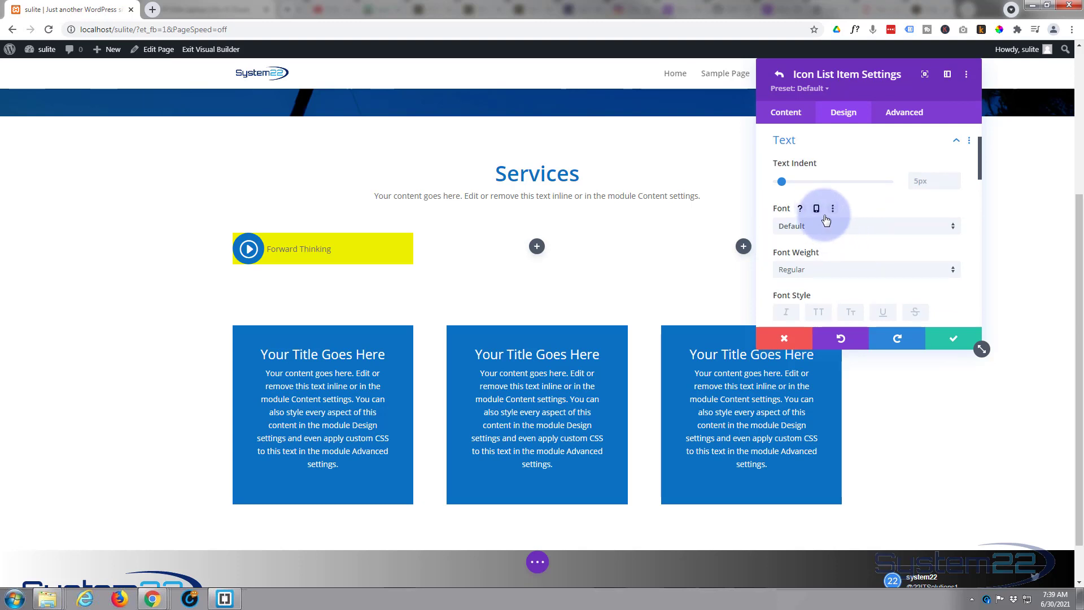
{"action": "left_click_drag", "start_coordinate": [782, 181], "coordinate": [798, 181]}
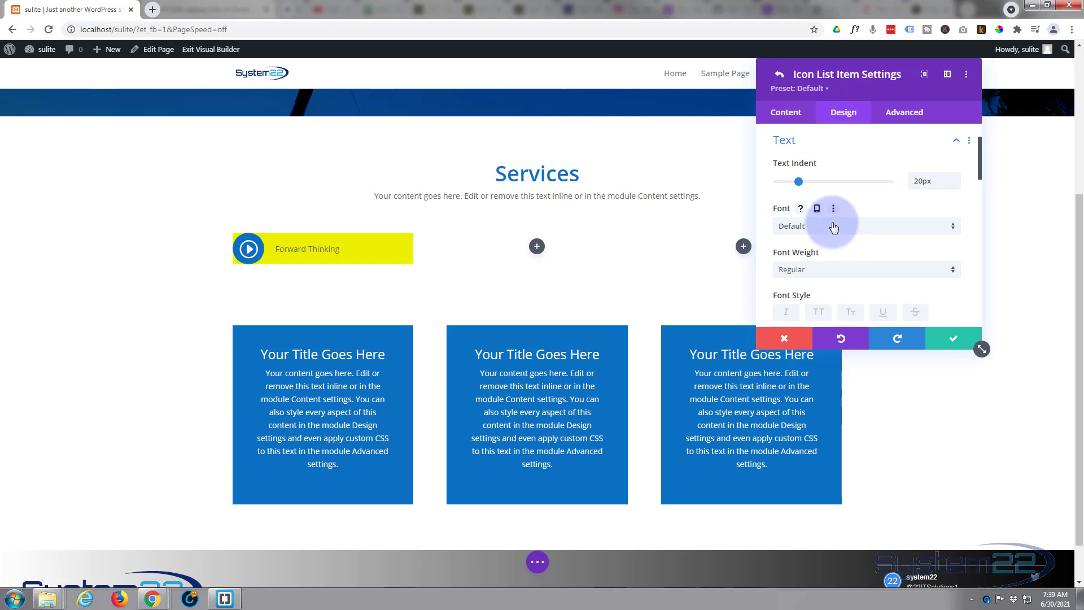
{"action": "left_click", "coordinate": [852, 227]}
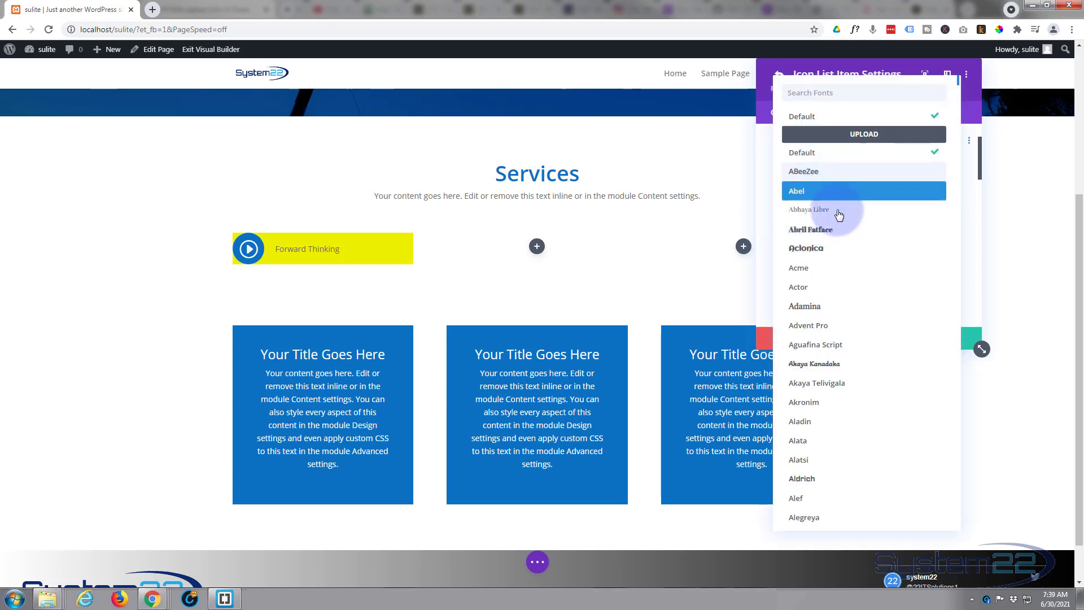
{"action": "scroll", "coordinate": [877, 430], "scroll_direction": "down", "scroll_amount": 2}
{"action": "scroll", "coordinate": [877, 430], "scroll_direction": "down", "scroll_amount": 6}
{"action": "scroll", "coordinate": [879, 431], "scroll_direction": "down", "scroll_amount": 1}
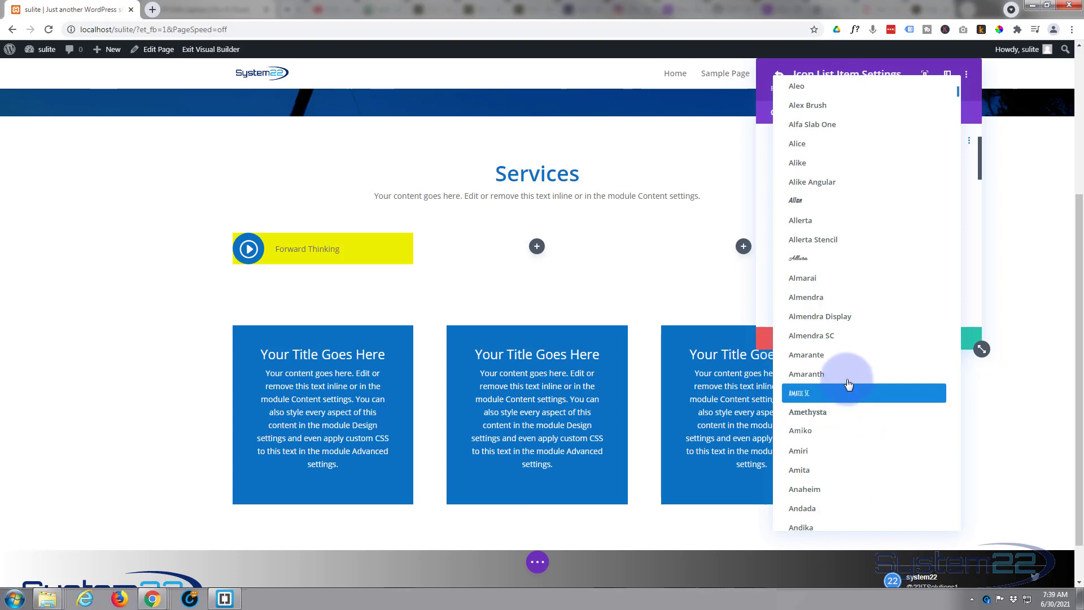
{"action": "left_click", "coordinate": [764, 93]}
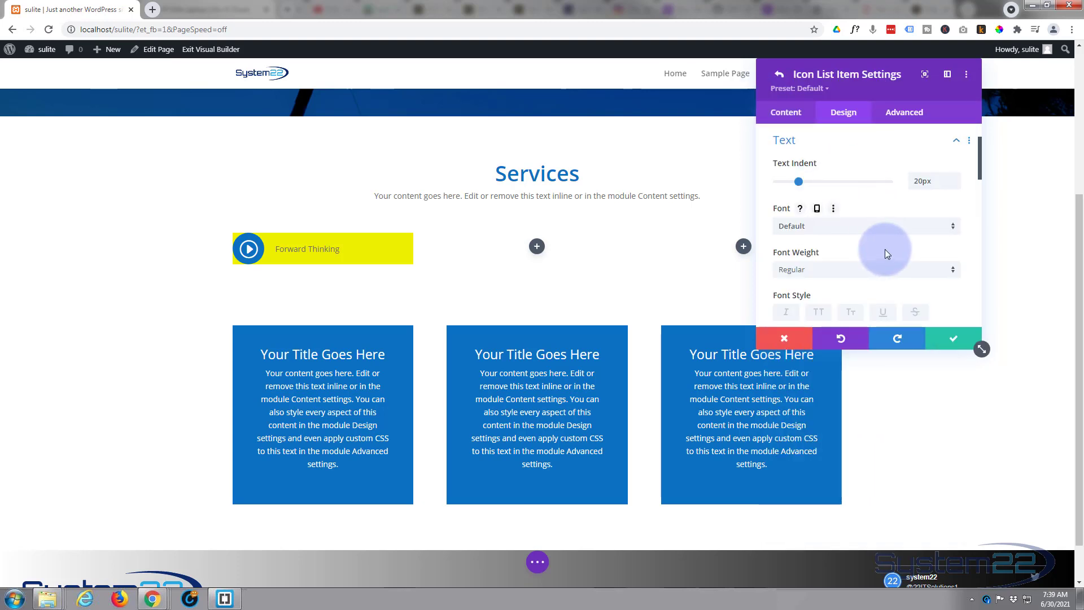
Step: Make the label semi bold, darker and 20px, leaving line height at 1.7em
{"action": "scroll", "coordinate": [886, 248], "scroll_direction": "down", "scroll_amount": 1}
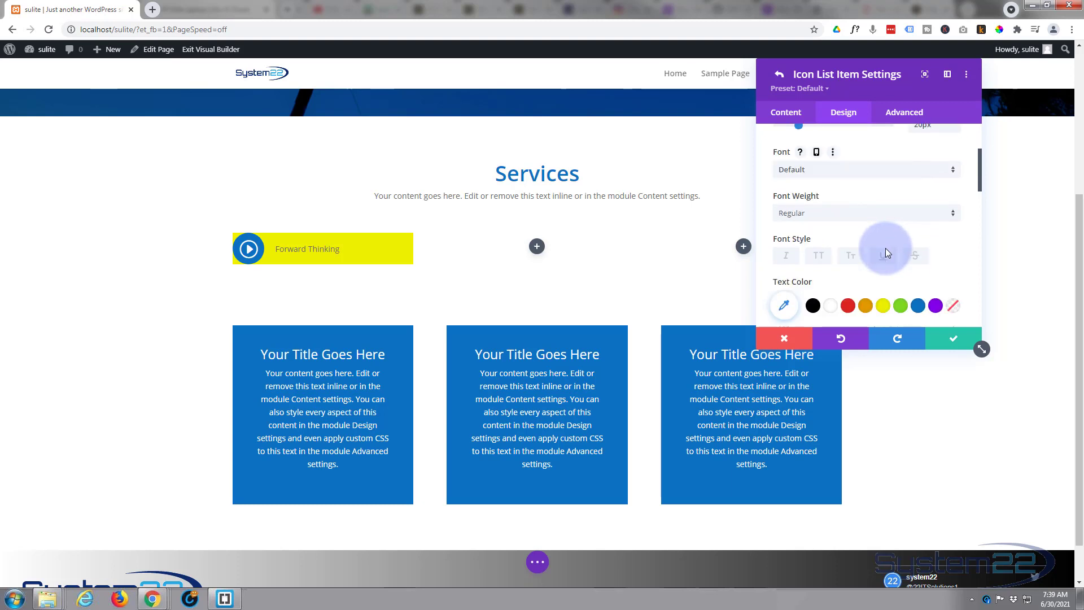
{"action": "left_click", "coordinate": [835, 212]}
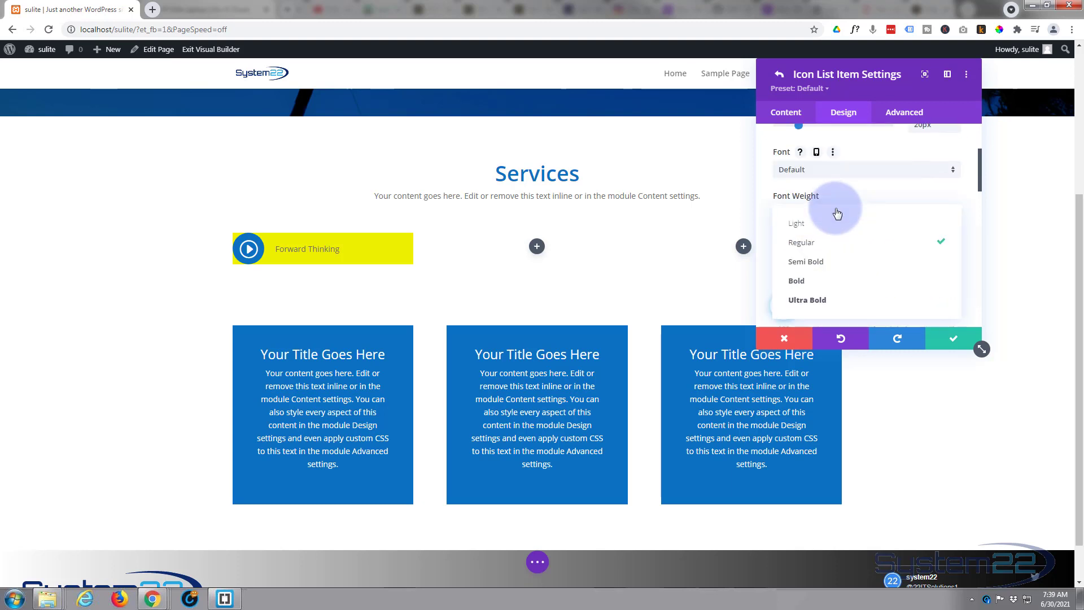
{"action": "left_click", "coordinate": [830, 262]}
{"action": "scroll", "coordinate": [835, 260], "scroll_direction": "down", "scroll_amount": 1}
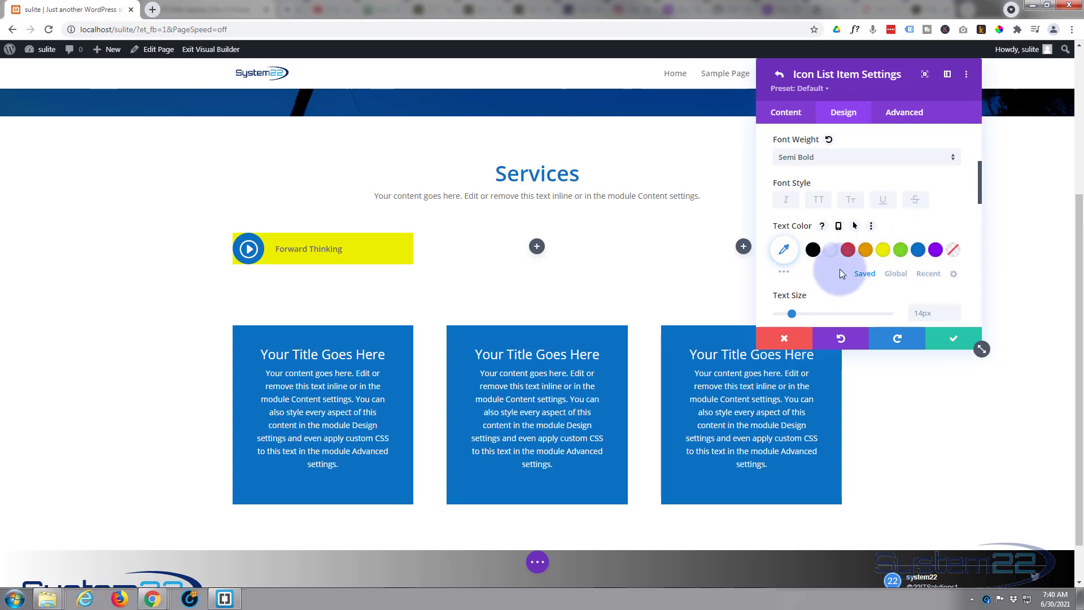
{"action": "left_click", "coordinate": [787, 275]}
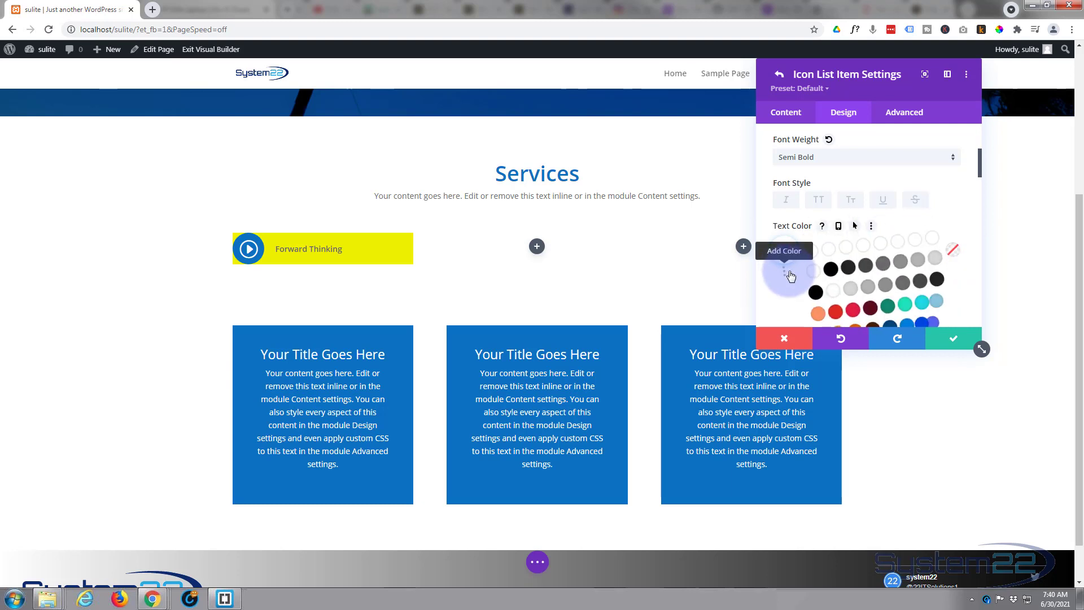
{"action": "scroll", "coordinate": [787, 279], "scroll_direction": "down", "scroll_amount": 2}
{"action": "scroll", "coordinate": [789, 277], "scroll_direction": "up", "scroll_amount": 2}
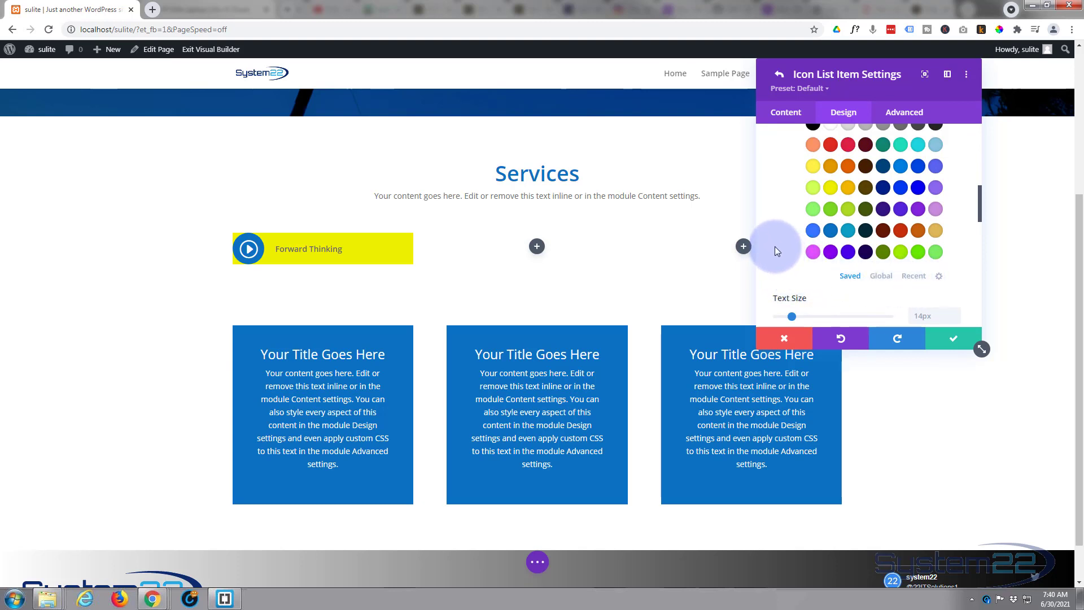
{"action": "scroll", "coordinate": [775, 246], "scroll_direction": "down", "scroll_amount": 2}
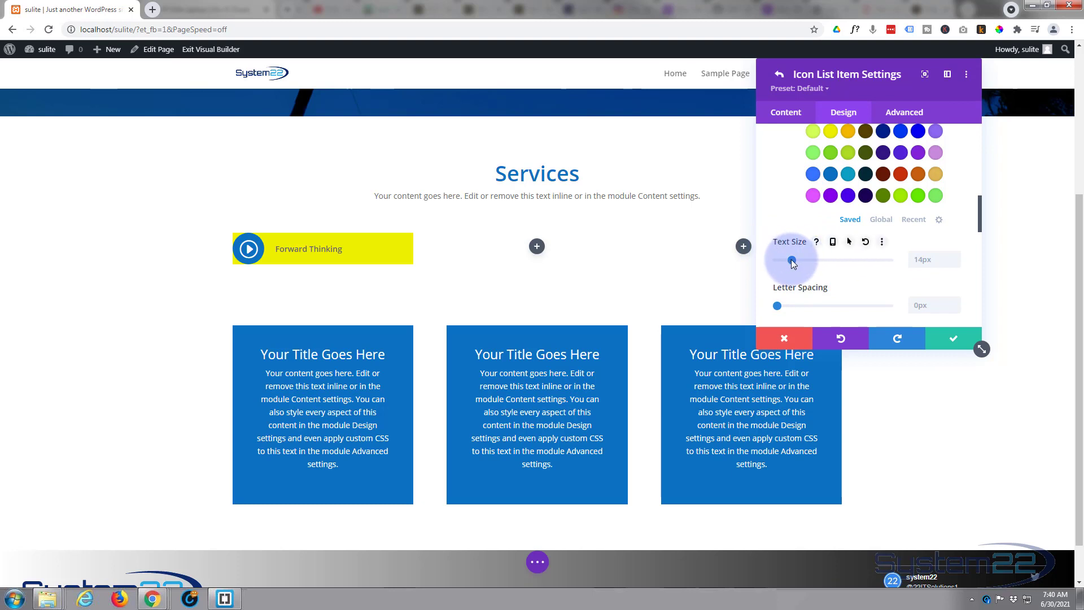
{"action": "mouse_move", "coordinate": [792, 261]}
{"action": "left_mouse_down"}
{"action": "mouse_move", "coordinate": [808, 261]}
{"action": "mouse_move", "coordinate": [800, 266]}
{"action": "left_mouse_up"}
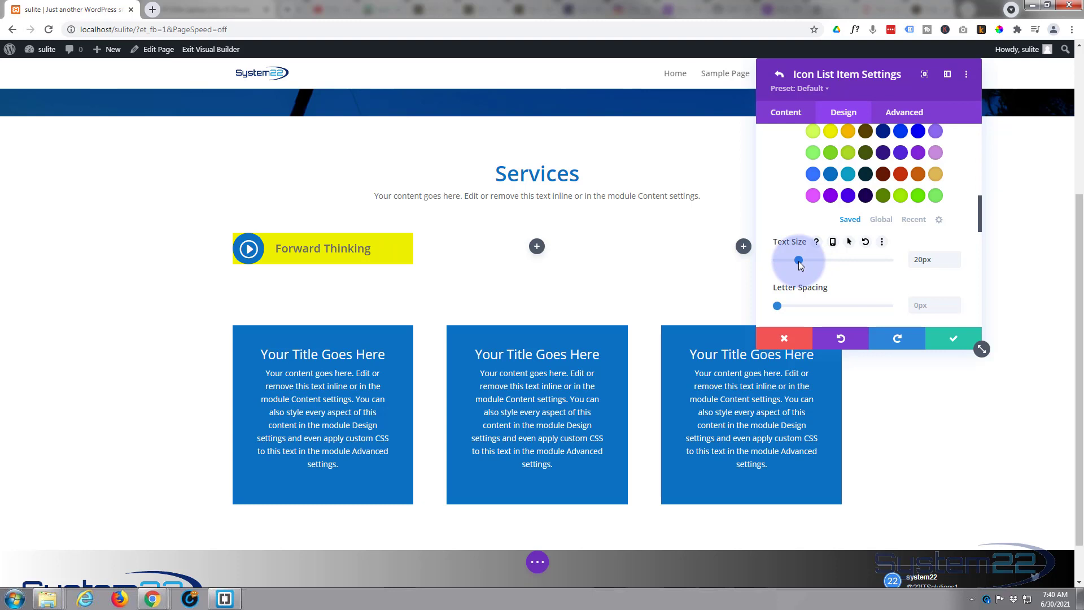
{"action": "scroll", "coordinate": [858, 274], "scroll_direction": "down", "scroll_amount": 2}
{"action": "scroll", "coordinate": [828, 228], "scroll_direction": "down", "scroll_amount": 3}
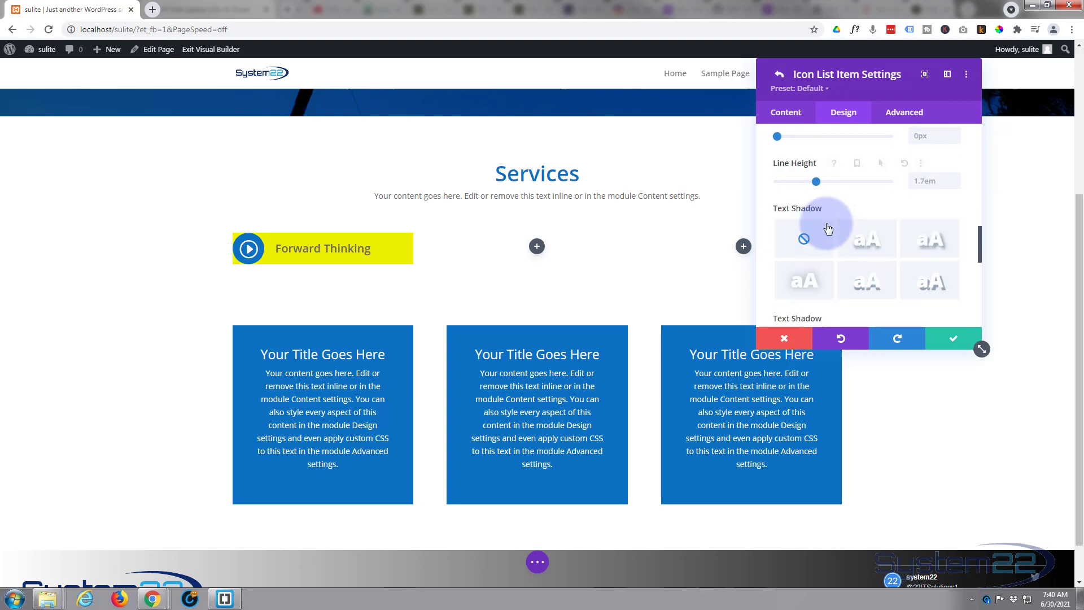
{"action": "scroll", "coordinate": [828, 227], "scroll_direction": "down", "scroll_amount": 1}
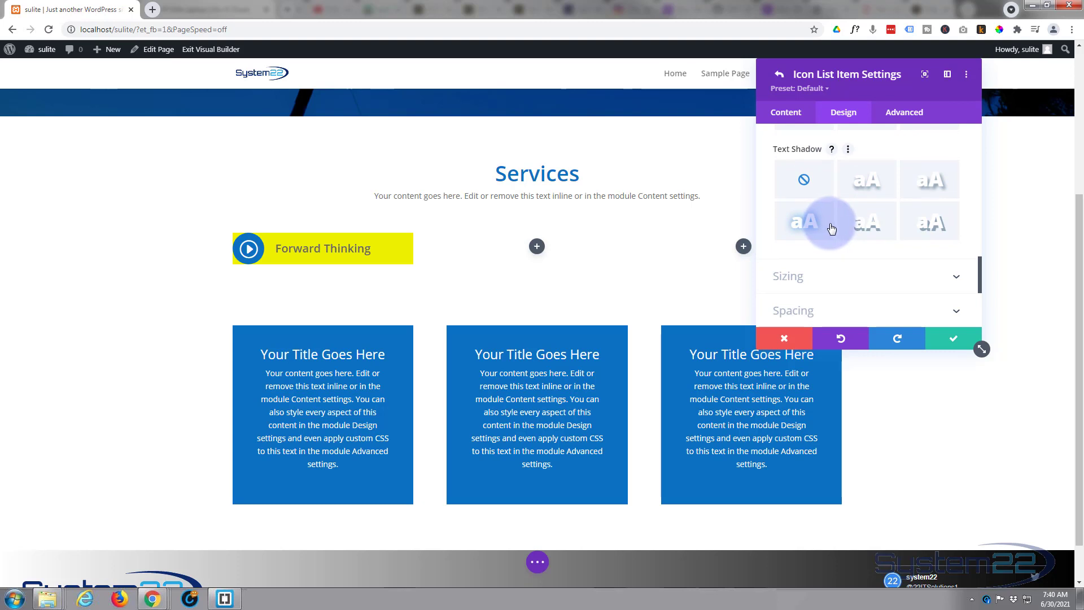
Step: Set the item's bottom padding to 10px
{"action": "scroll", "coordinate": [848, 229], "scroll_direction": "down", "scroll_amount": 2}
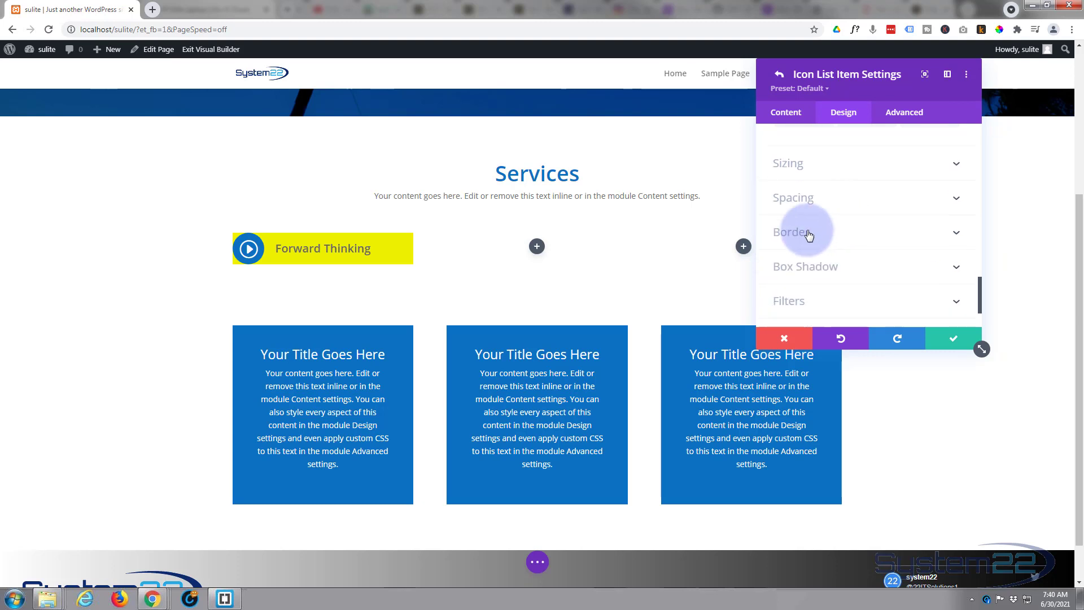
{"action": "left_click", "coordinate": [861, 208]}
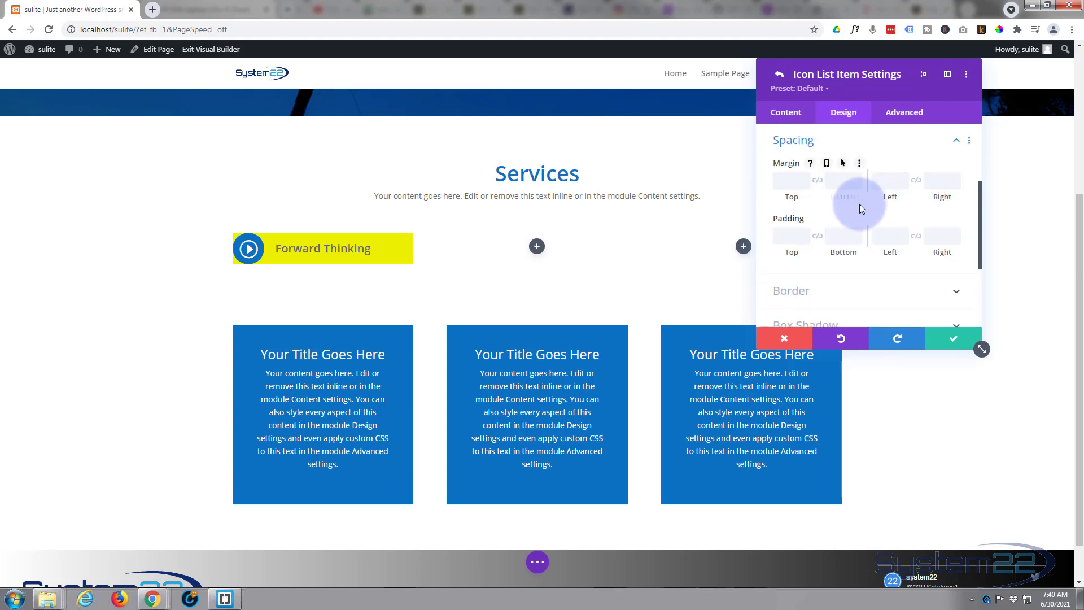
{"action": "left_click", "coordinate": [835, 235]}
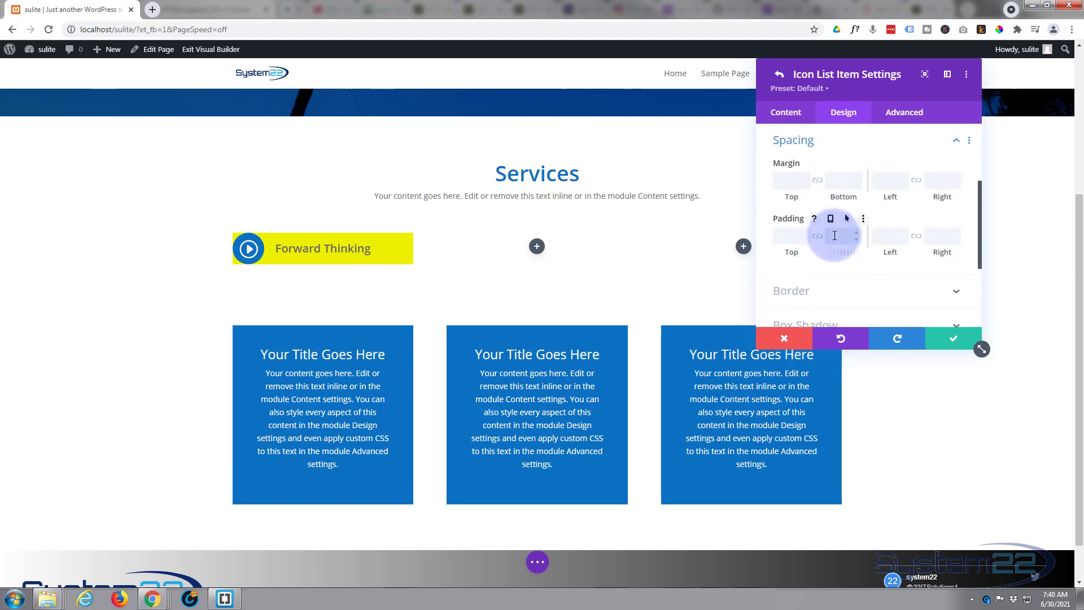
{"action": "type", "text": "10"}
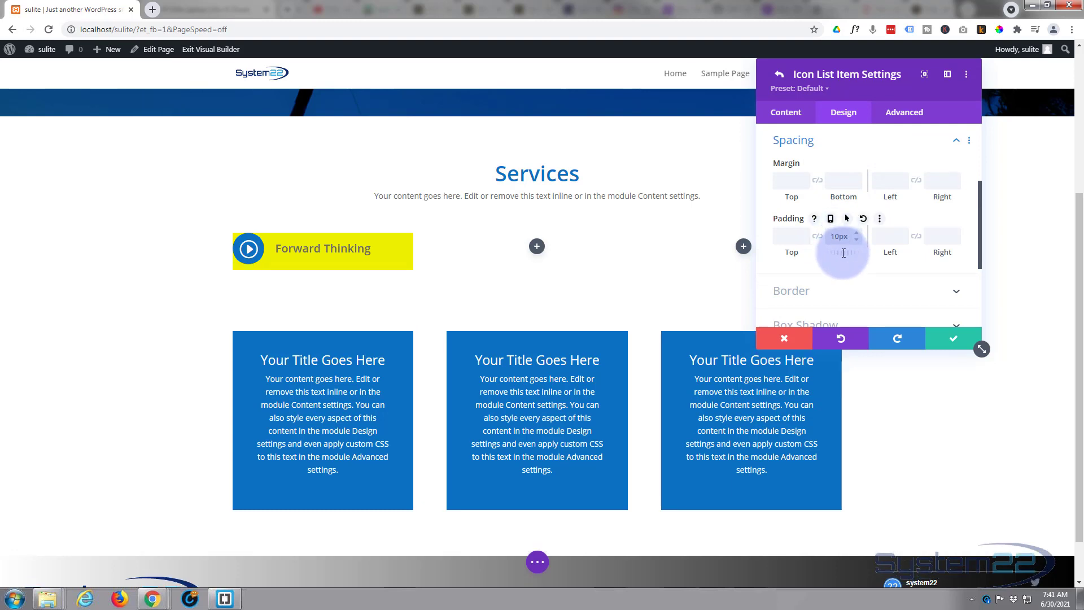
Step: Remove the item's yellow background colour
{"action": "left_click", "coordinate": [784, 115]}
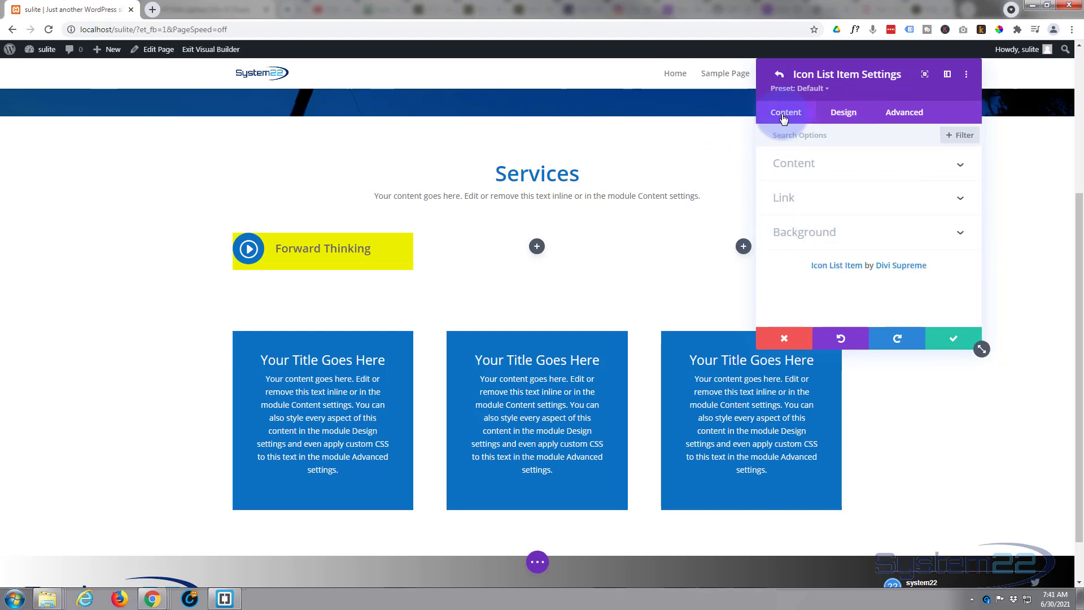
{"action": "left_click", "coordinate": [841, 236]}
{"action": "left_click", "coordinate": [927, 225]}
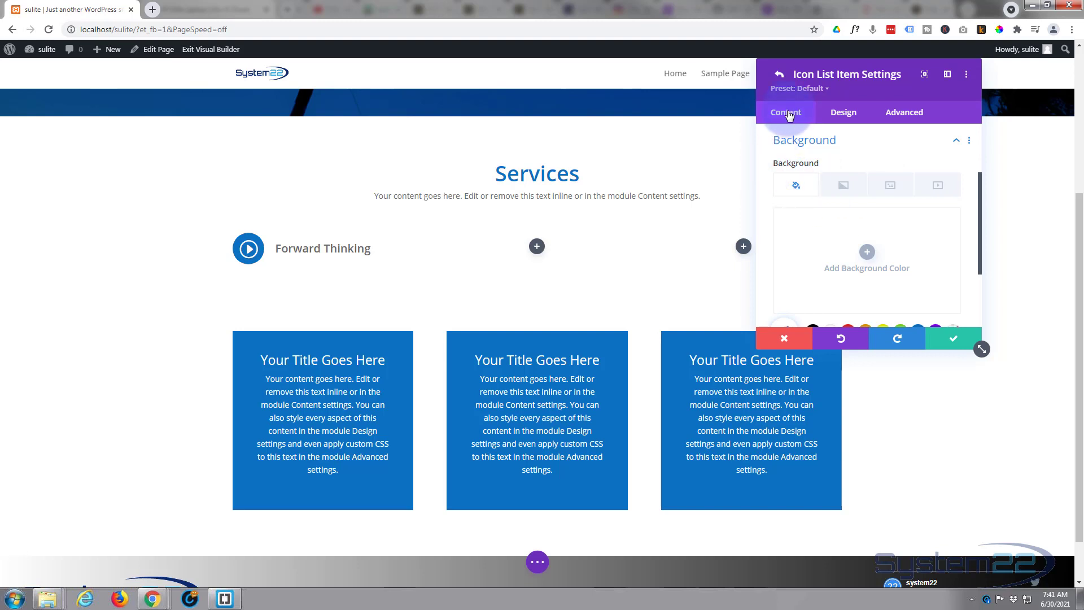
Step: Save the item and duplicate it five times for six list items
{"action": "left_click", "coordinate": [953, 341]}
{"action": "scroll", "coordinate": [900, 313], "scroll_direction": "up", "scroll_amount": 3}
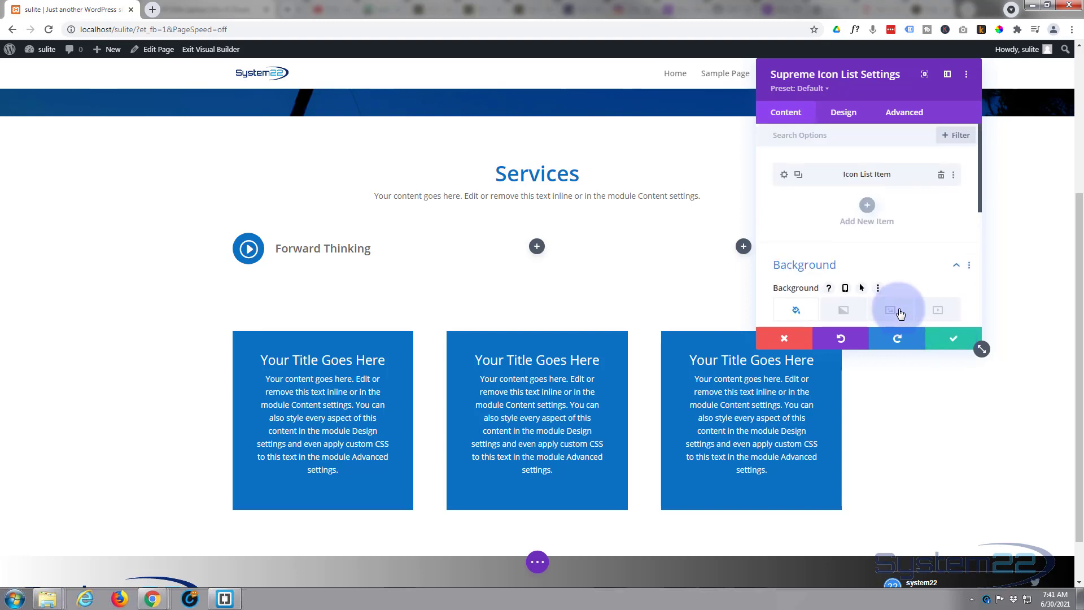
{"action": "left_click", "coordinate": [798, 175]}
{"action": "left_click", "coordinate": [799, 175]}
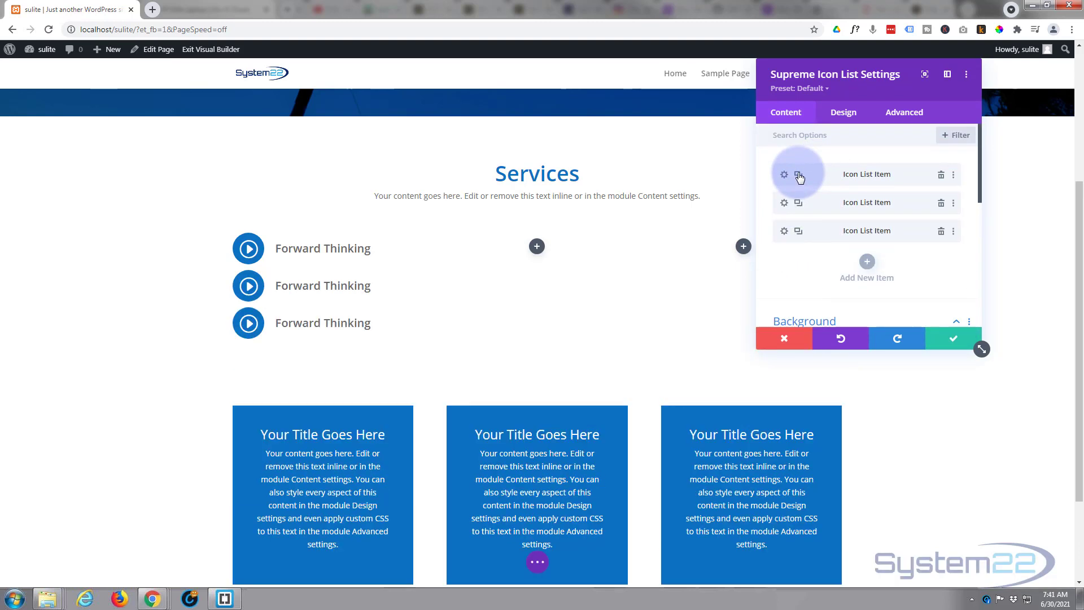
{"action": "left_click", "coordinate": [798, 175]}
{"action": "left_click", "coordinate": [799, 175]}
{"action": "left_click", "coordinate": [798, 175]}
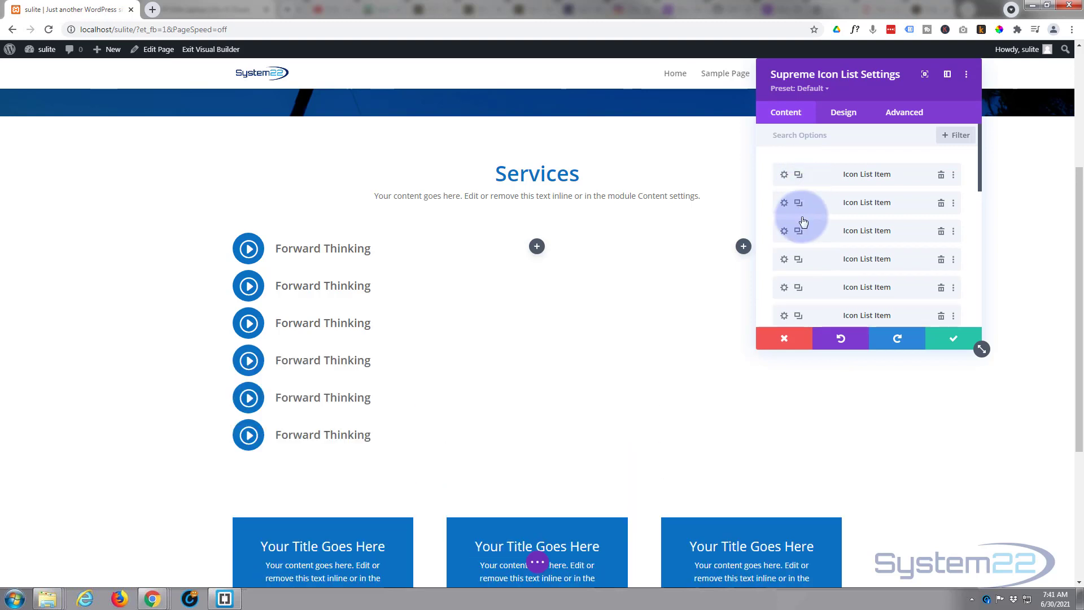
Step: Open one copied item and select its text for replacement
{"action": "left_click", "coordinate": [785, 204]}
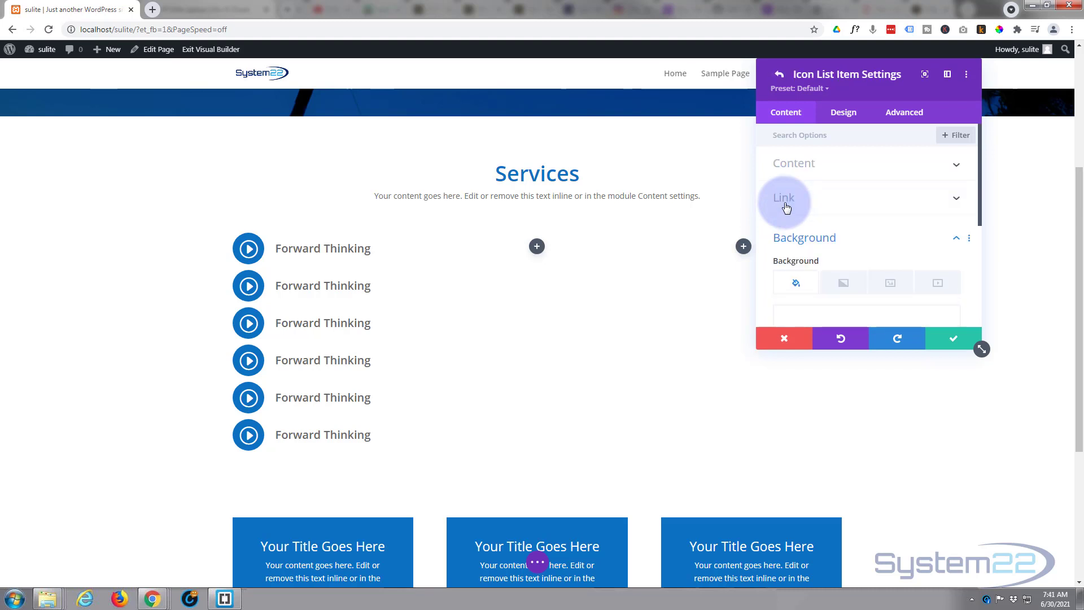
{"action": "left_click", "coordinate": [844, 172]}
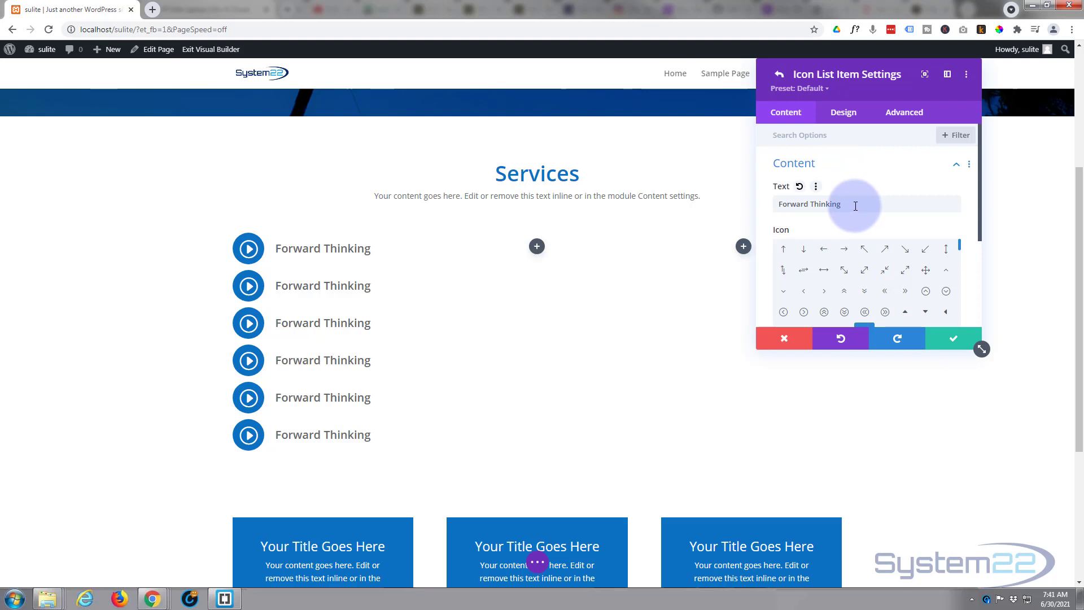
{"action": "left_click_drag", "start_coordinate": [850, 205], "coordinate": [780, 205]}
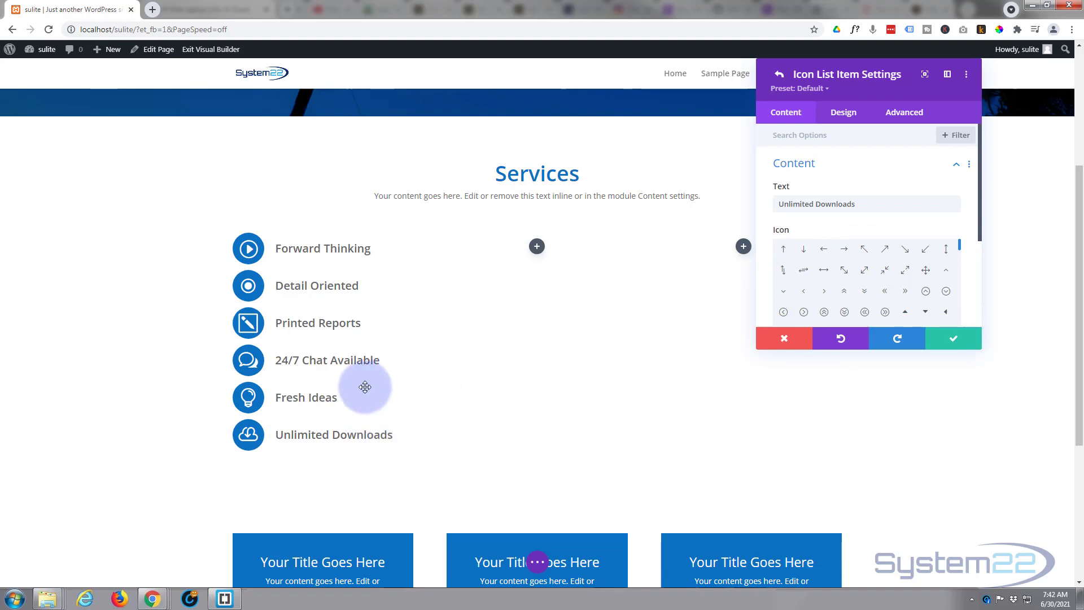
Step: Pick a new icon and give its icon background a red #e02b20 hover colour
{"action": "left_click", "coordinate": [817, 247]}
{"action": "left_click", "coordinate": [844, 112]}
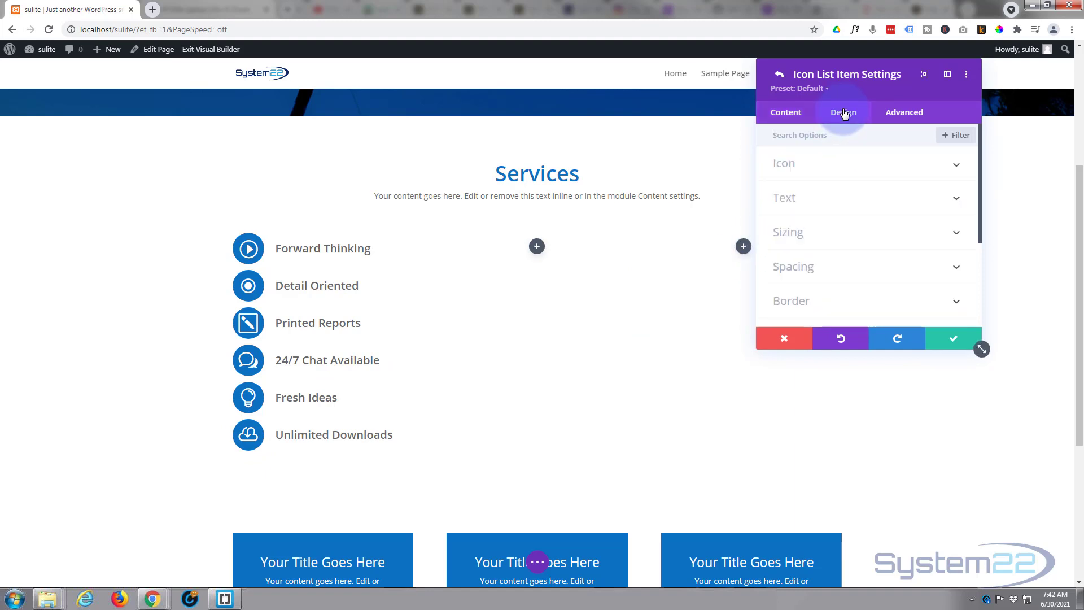
{"action": "left_click", "coordinate": [857, 166]}
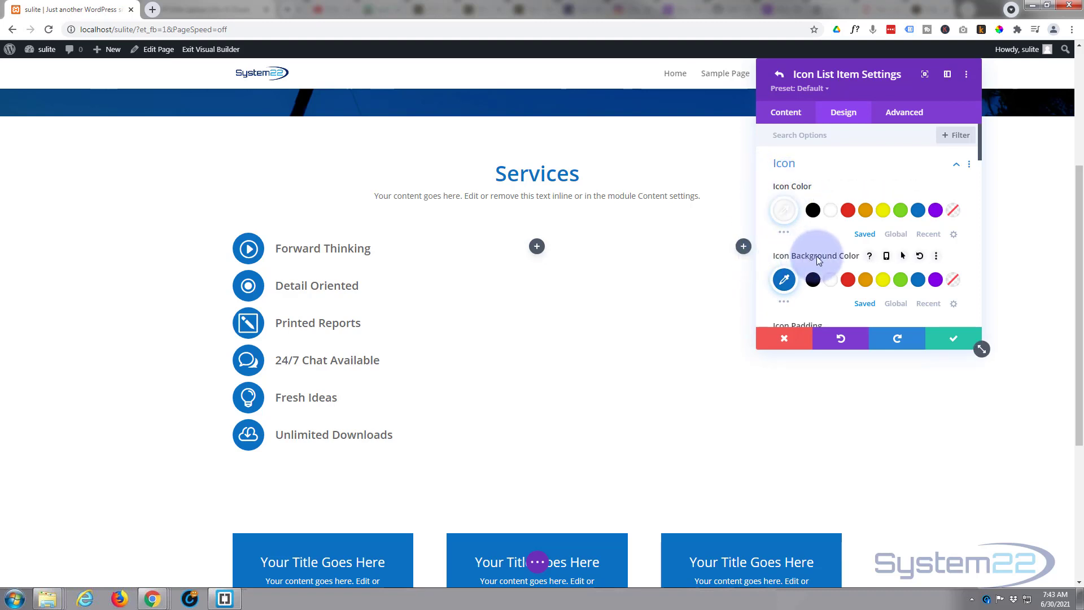
{"action": "left_click", "coordinate": [903, 257]}
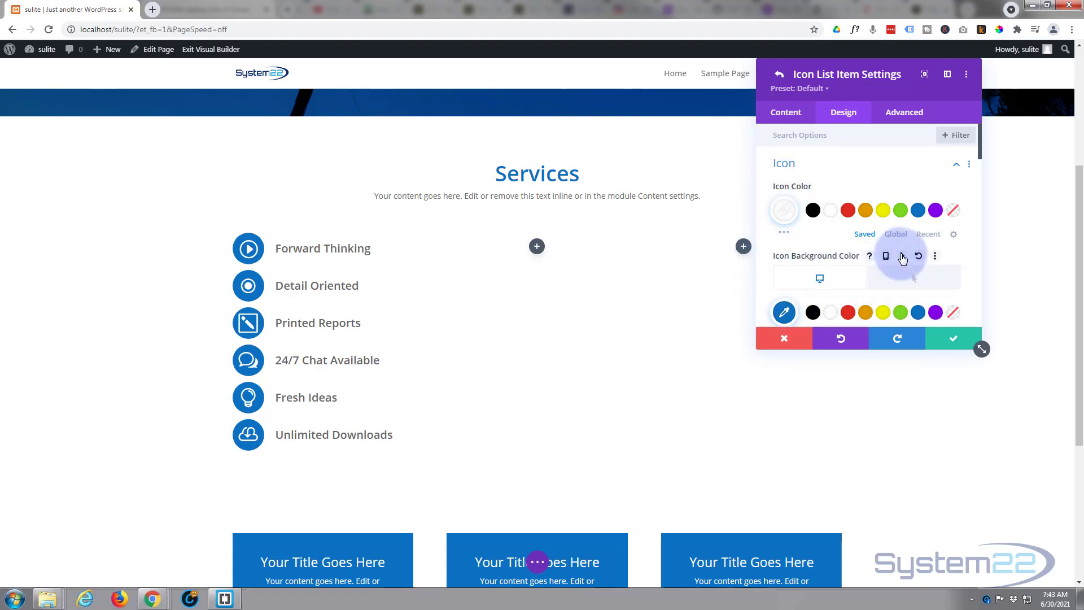
{"action": "scroll", "coordinate": [823, 203], "scroll_direction": "down", "scroll_amount": 1}
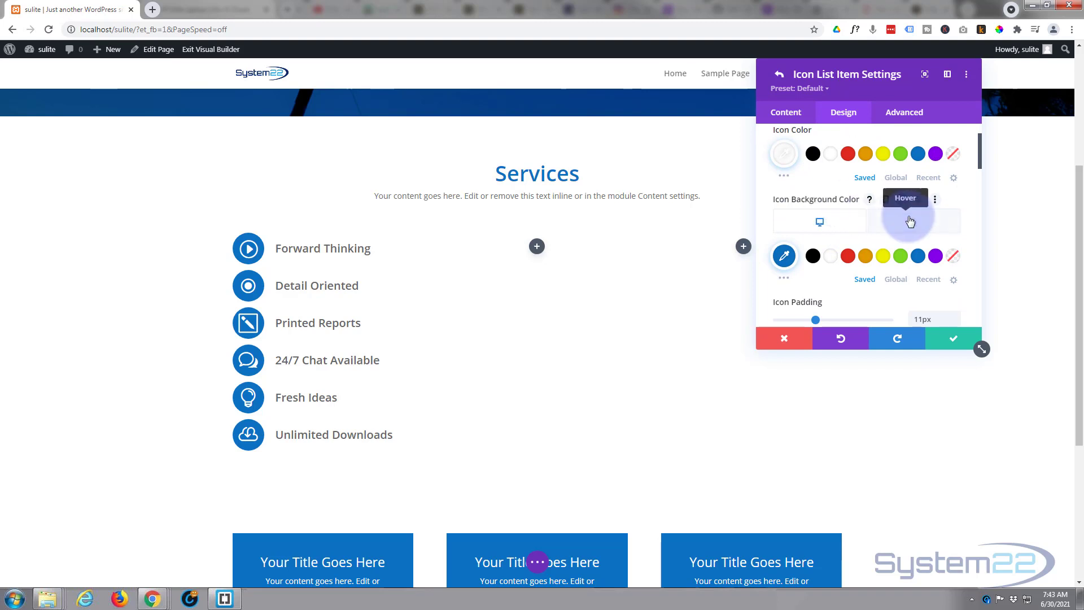
{"action": "left_click", "coordinate": [910, 222]}
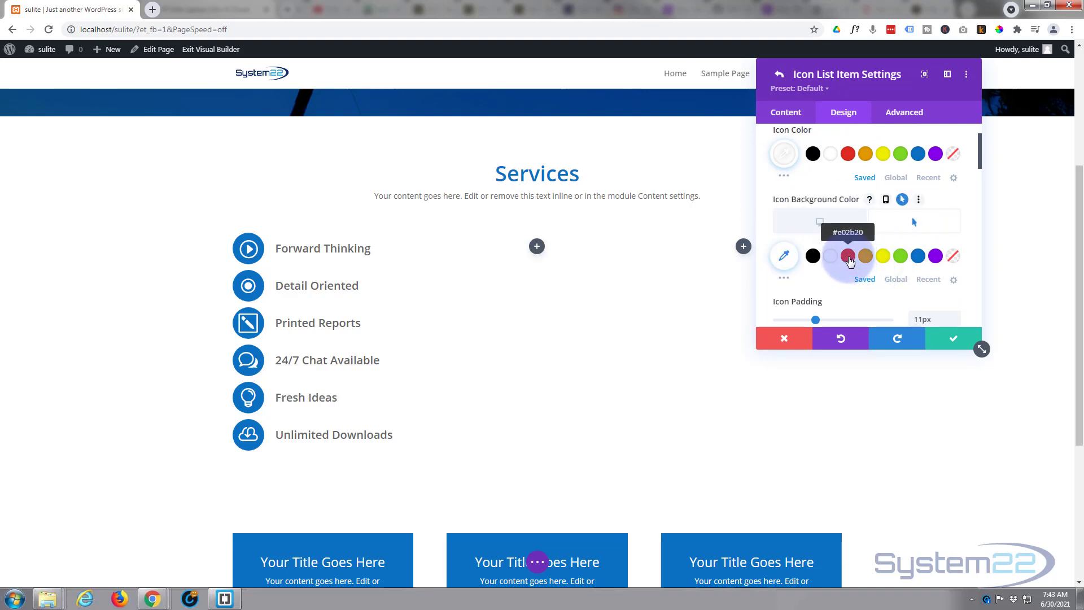
{"action": "left_click", "coordinate": [849, 257]}
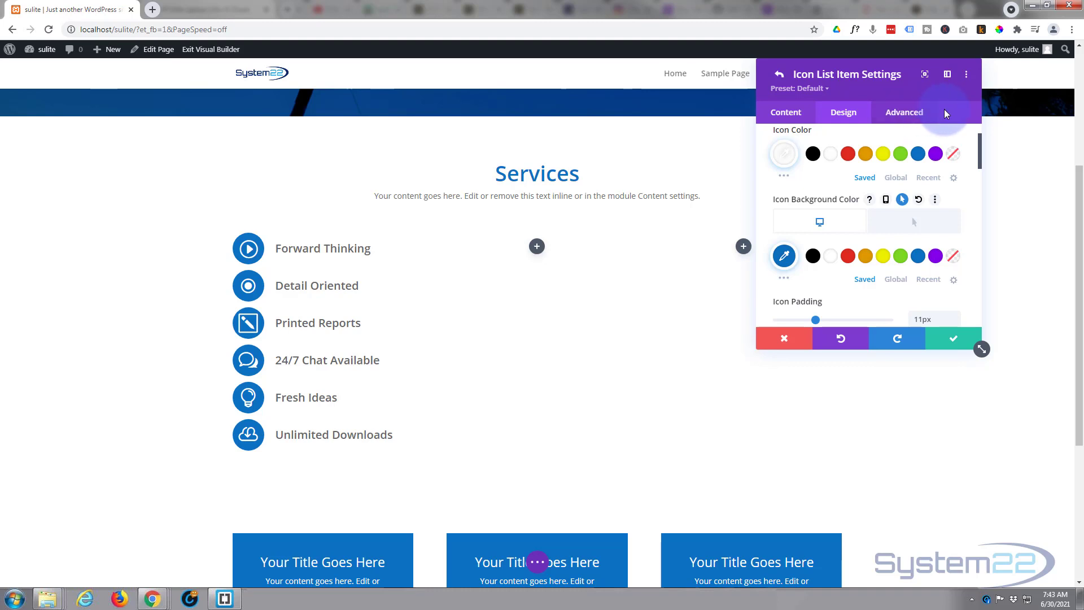
Step: Give the Unlimited Downloads item's hover a 750ms transition with an Ease-In-Out speed curve
{"action": "left_click", "coordinate": [905, 113]}
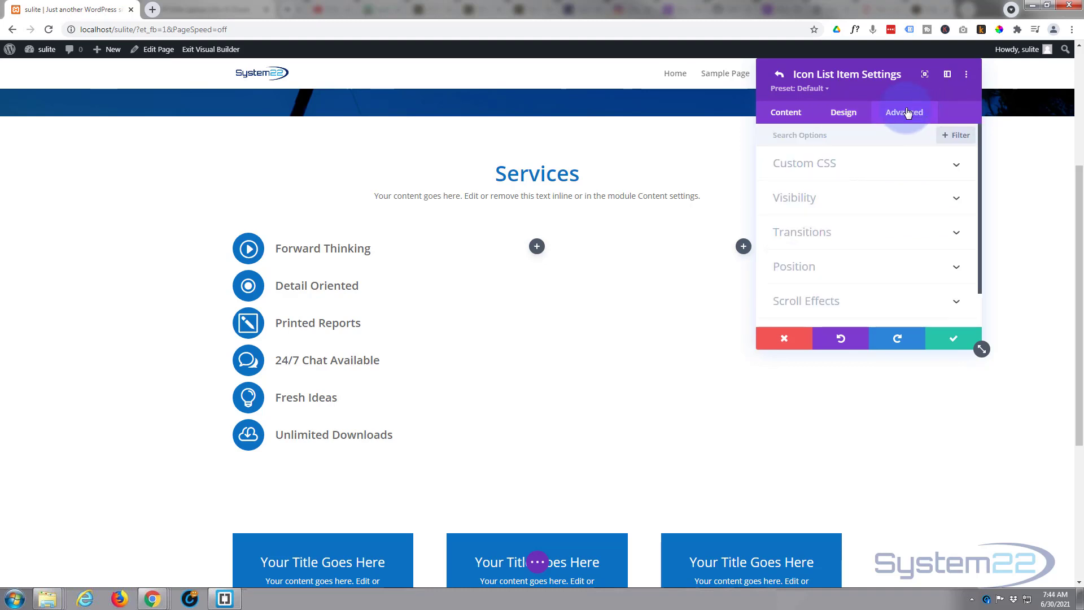
{"action": "left_click", "coordinate": [826, 231]}
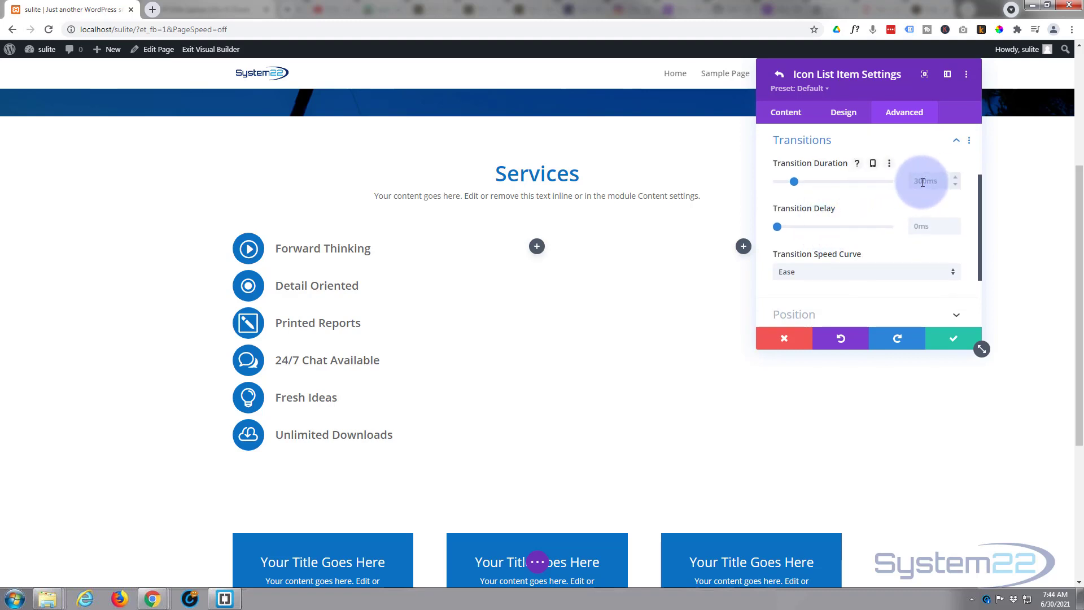
{"action": "left_click_drag", "start_coordinate": [795, 182], "coordinate": [820, 180]}
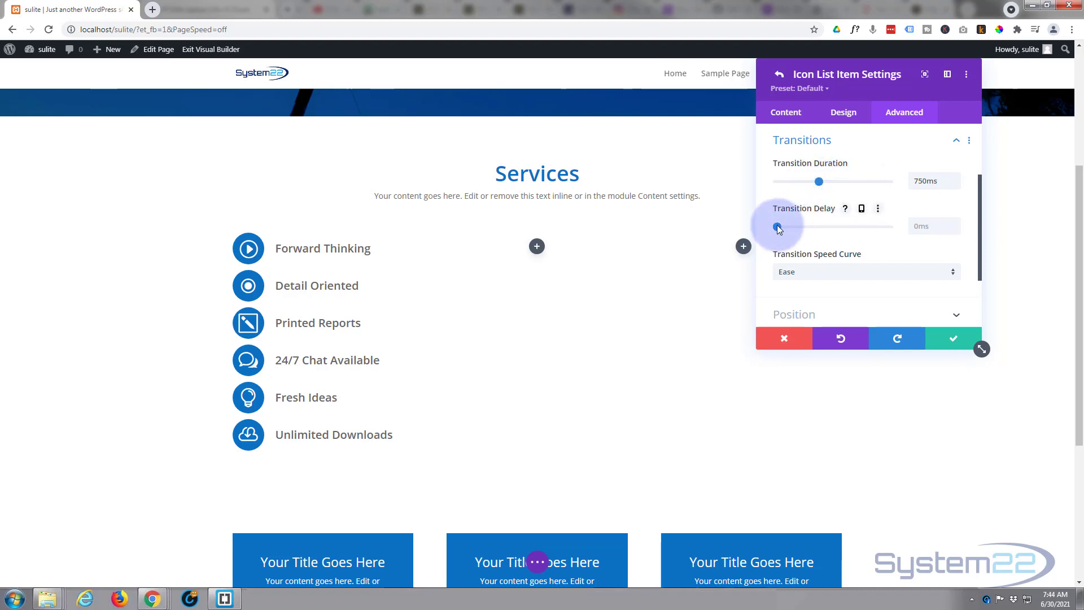
{"action": "left_click", "coordinate": [815, 276]}
{"action": "left_click", "coordinate": [819, 283]}
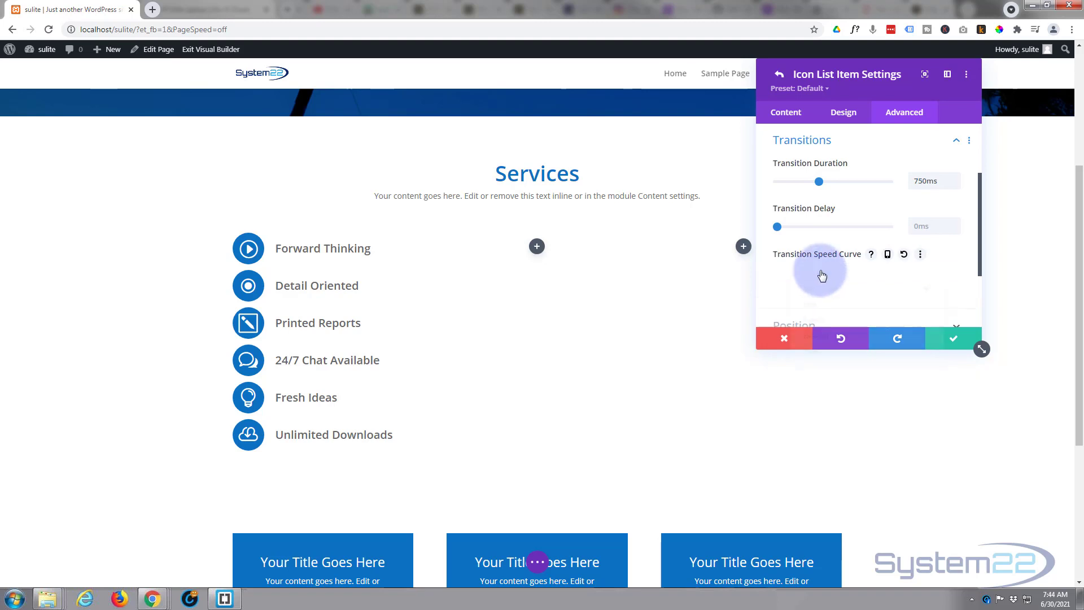
{"action": "left_click", "coordinate": [820, 274]}
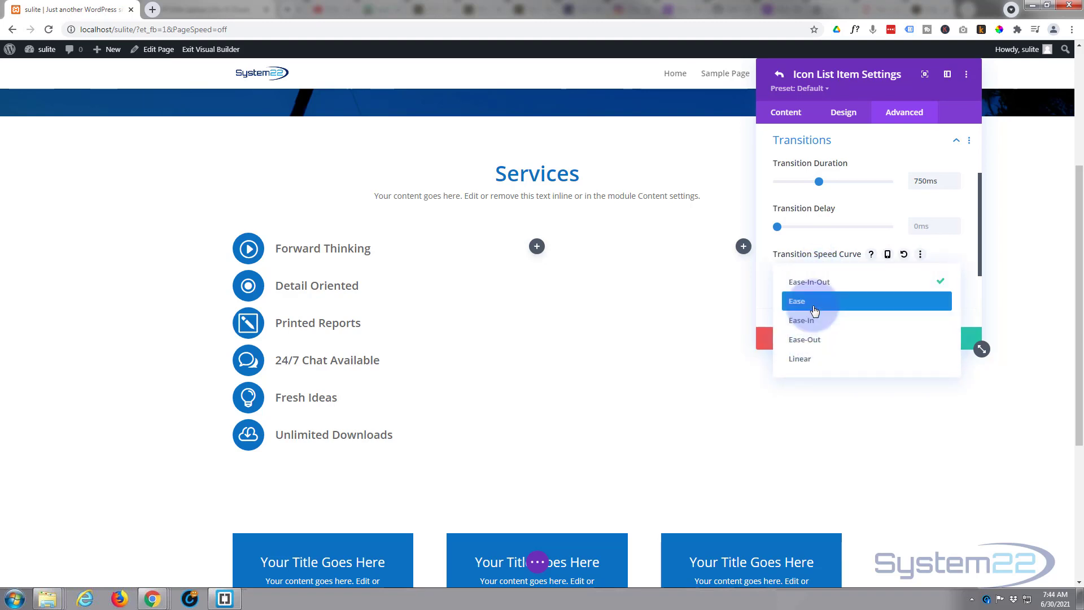
{"action": "left_click", "coordinate": [764, 272]}
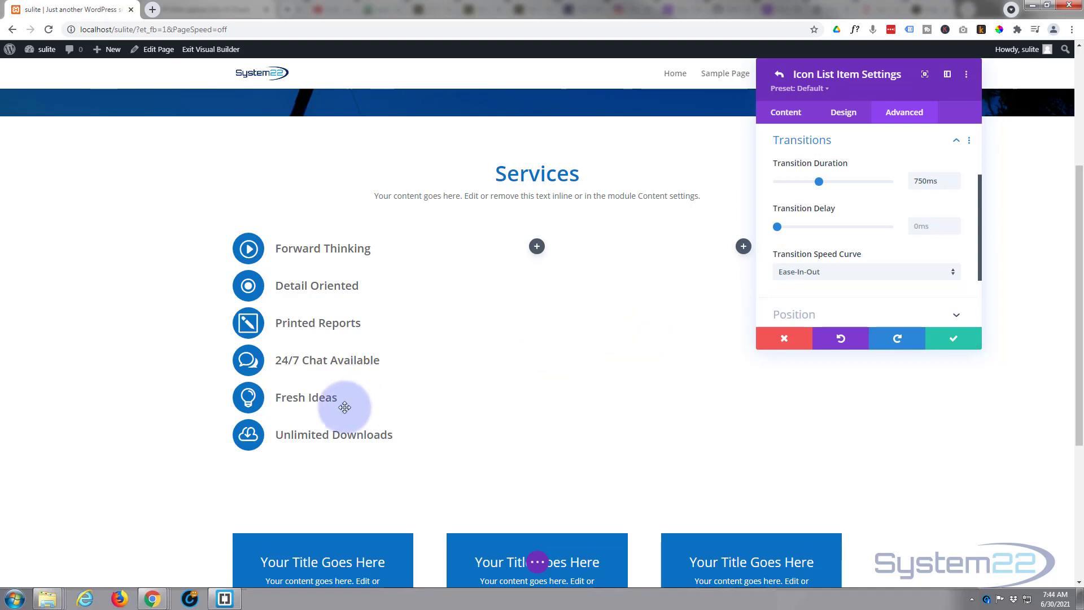
Step: Save the Unlimited Downloads item and start extending its styles to other list items
{"action": "left_click", "coordinate": [954, 342]}
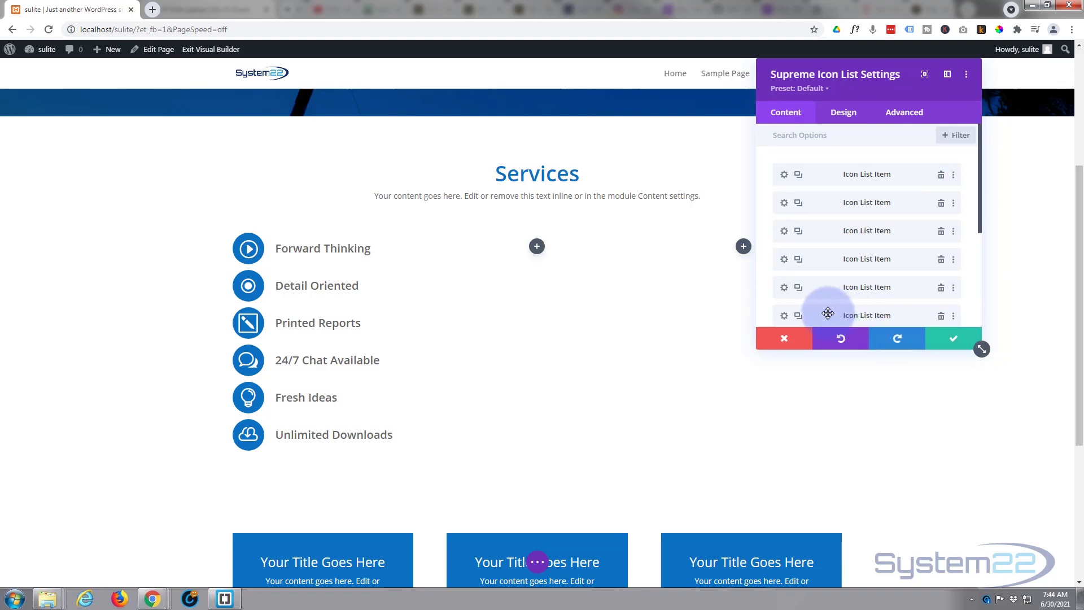
{"action": "scroll", "coordinate": [822, 248], "scroll_direction": "down", "scroll_amount": 5}
{"action": "right_click", "coordinate": [812, 203]}
{"action": "left_click", "coordinate": [799, 254]}
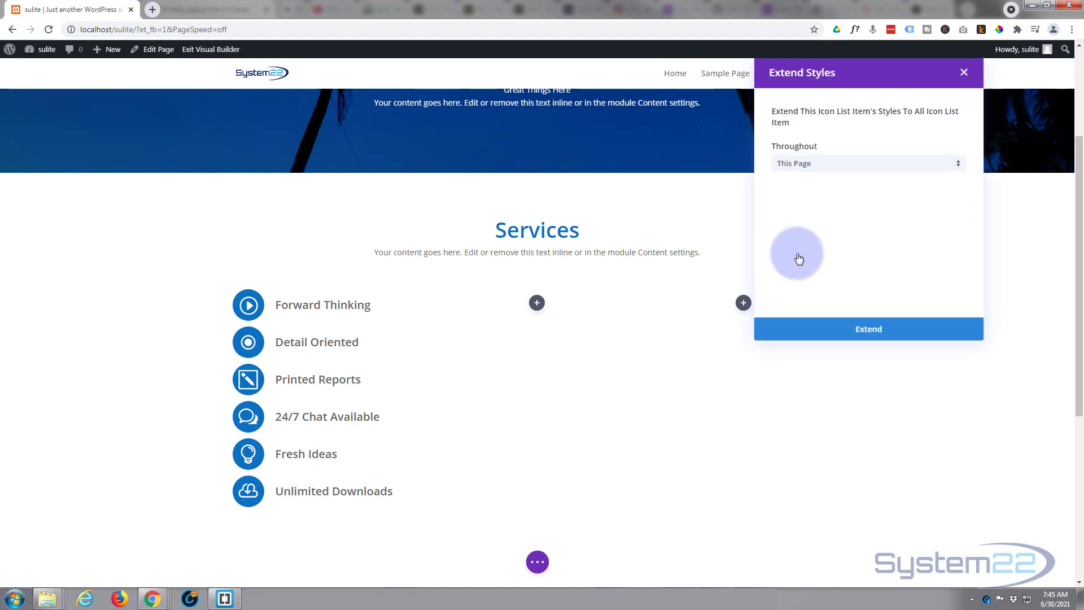
Step: Extend the styles throughout This Column, then save the Supreme Icon List settings
{"action": "left_click", "coordinate": [847, 164]}
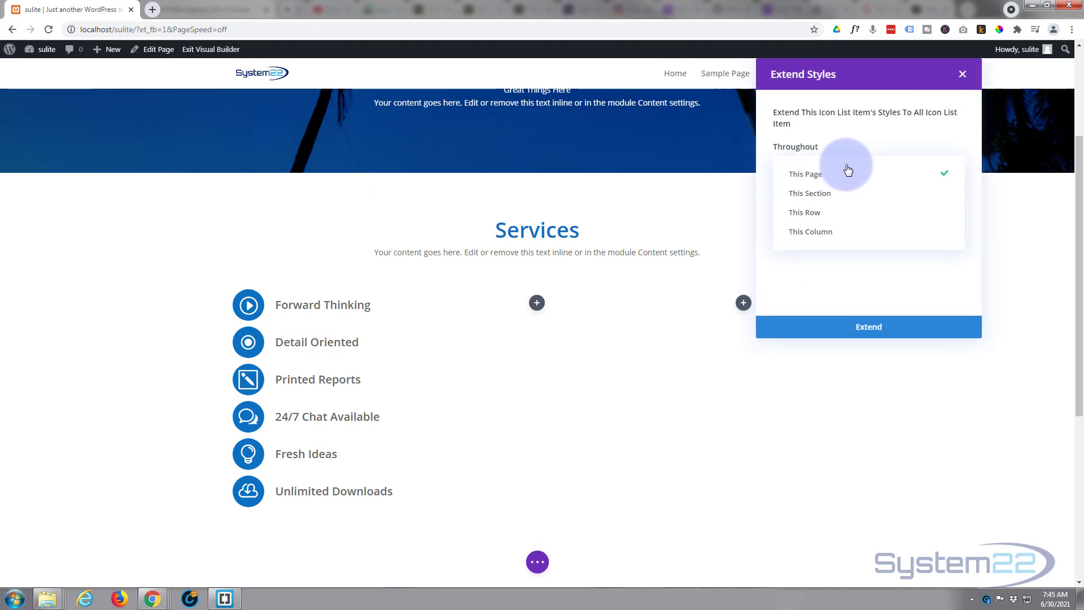
{"action": "left_click", "coordinate": [839, 233]}
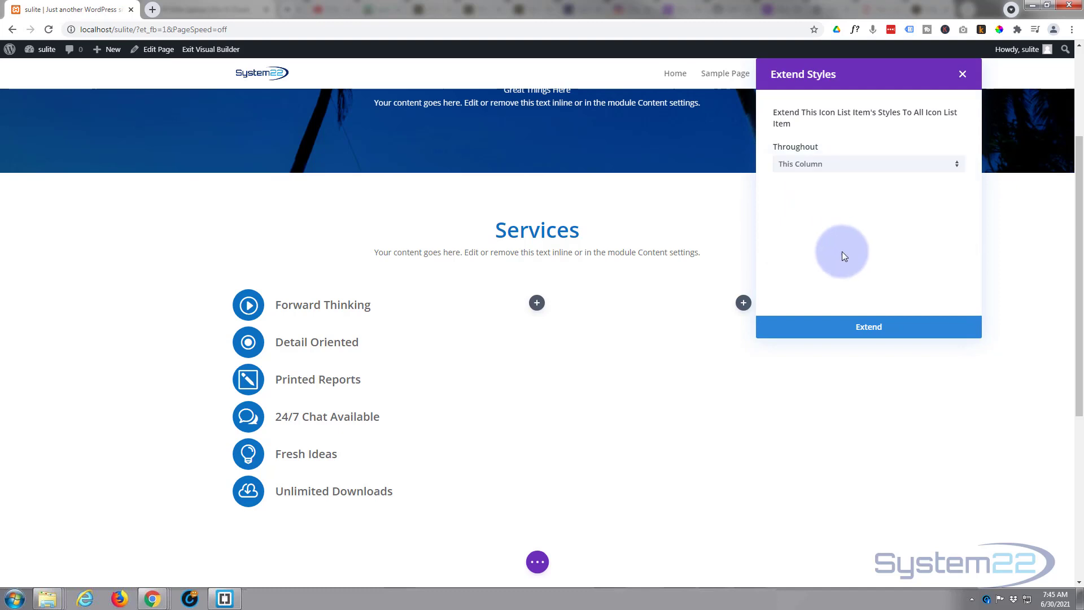
{"action": "left_click", "coordinate": [884, 330]}
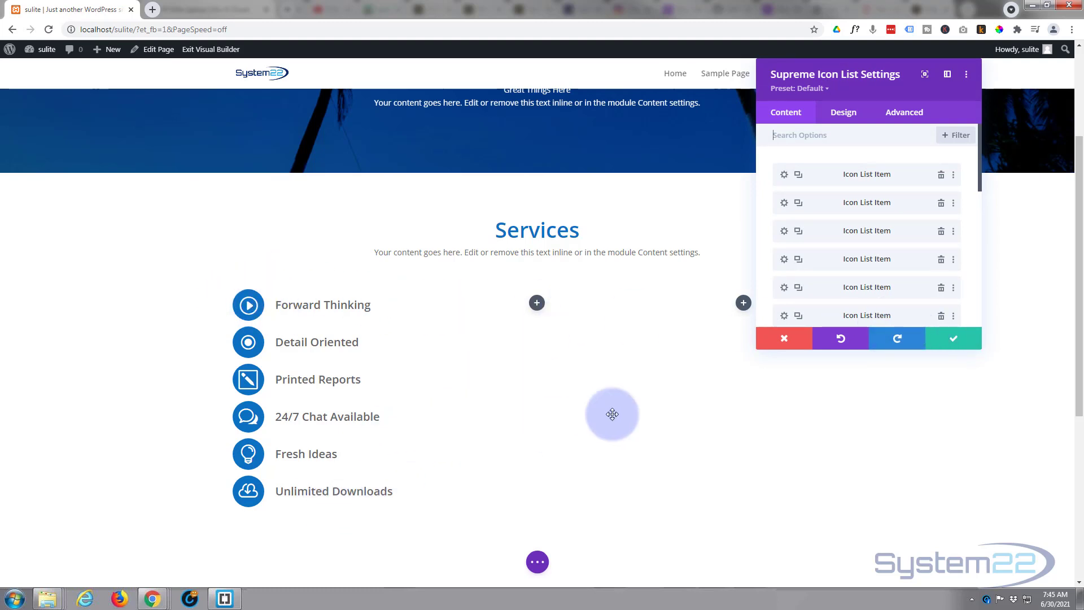
{"action": "left_click", "coordinate": [899, 340]}
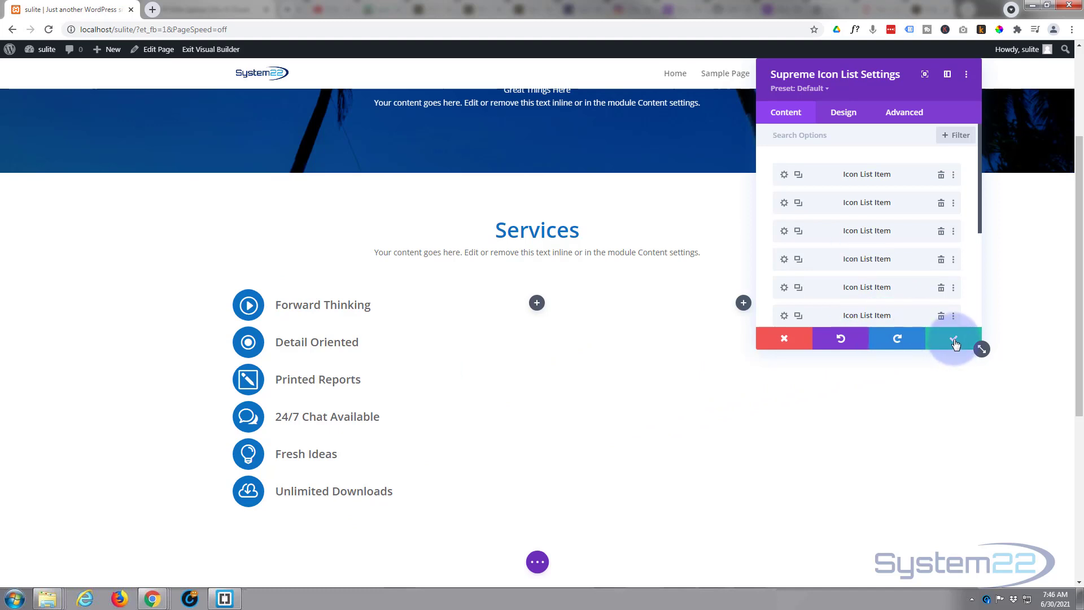
{"action": "left_click", "coordinate": [955, 341]}
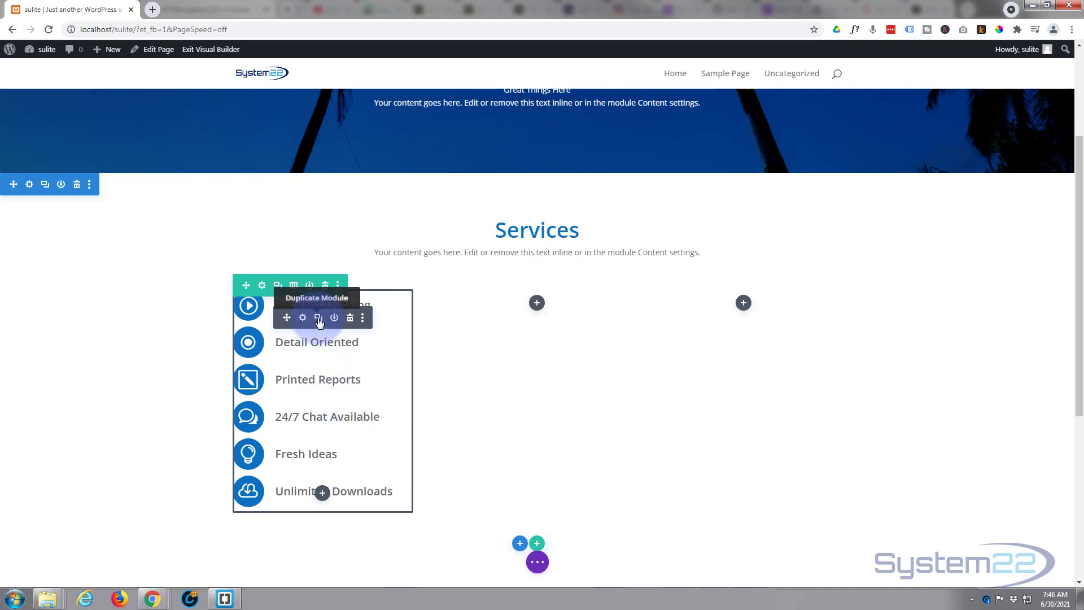
Step: Duplicate the six-item icon list twice, placing the copies in columns two and three
{"action": "left_click", "coordinate": [319, 319]}
{"action": "left_click_drag", "start_coordinate": [291, 318], "coordinate": [550, 306]}
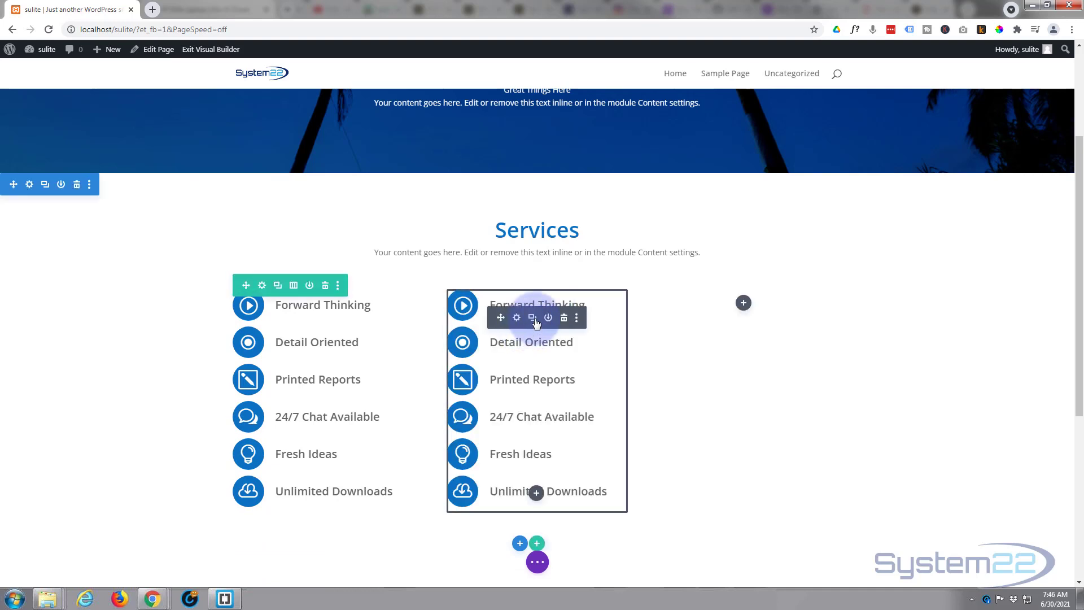
{"action": "left_click", "coordinate": [532, 318]}
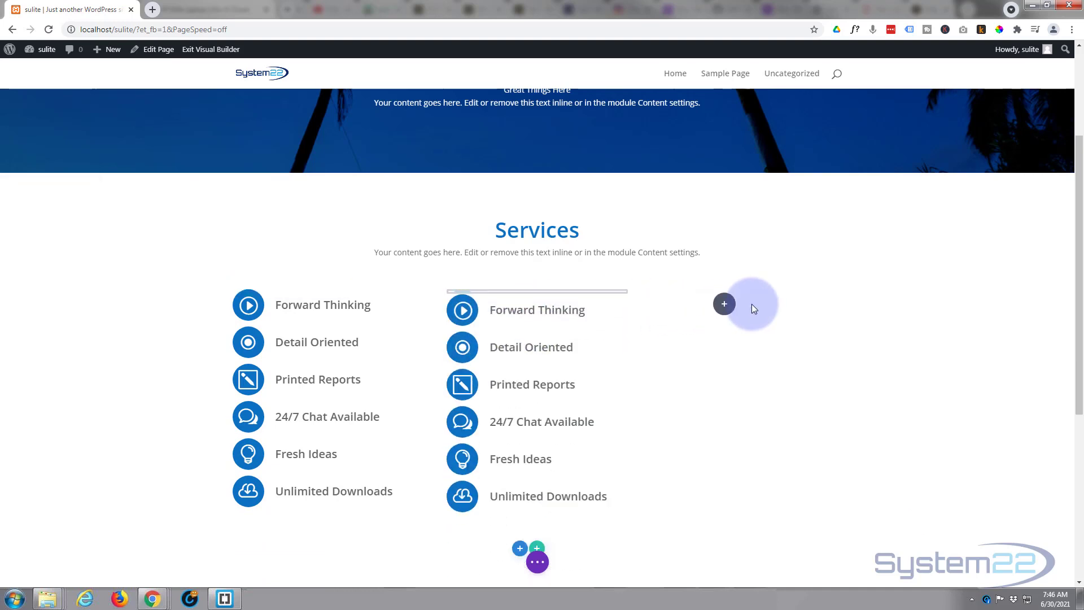
{"action": "left_click_drag", "start_coordinate": [756, 309], "coordinate": [752, 306]}
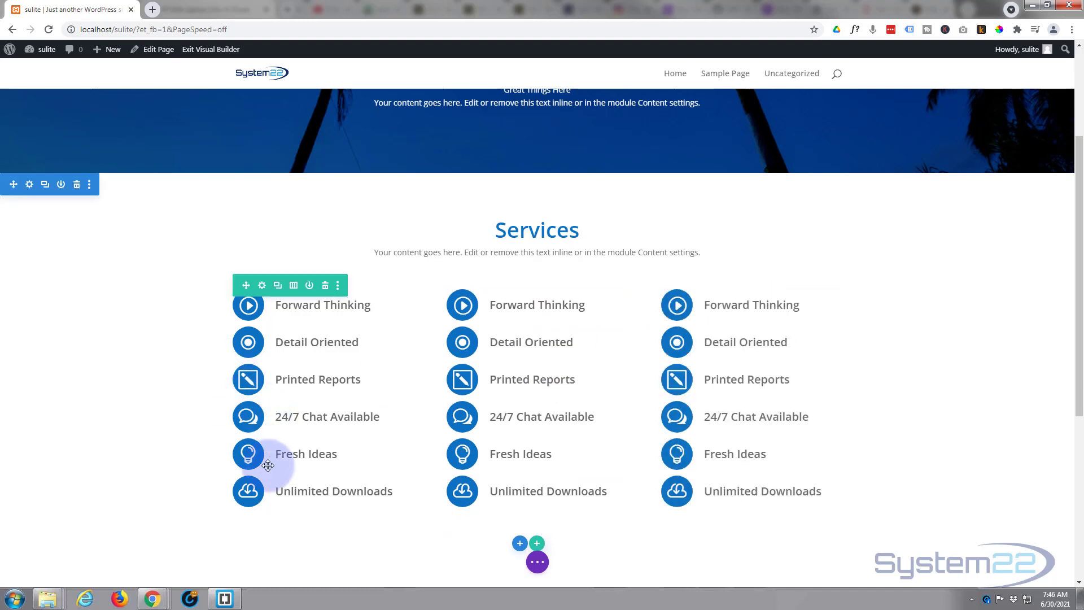
{"action": "mouse_move", "coordinate": [277, 477]}
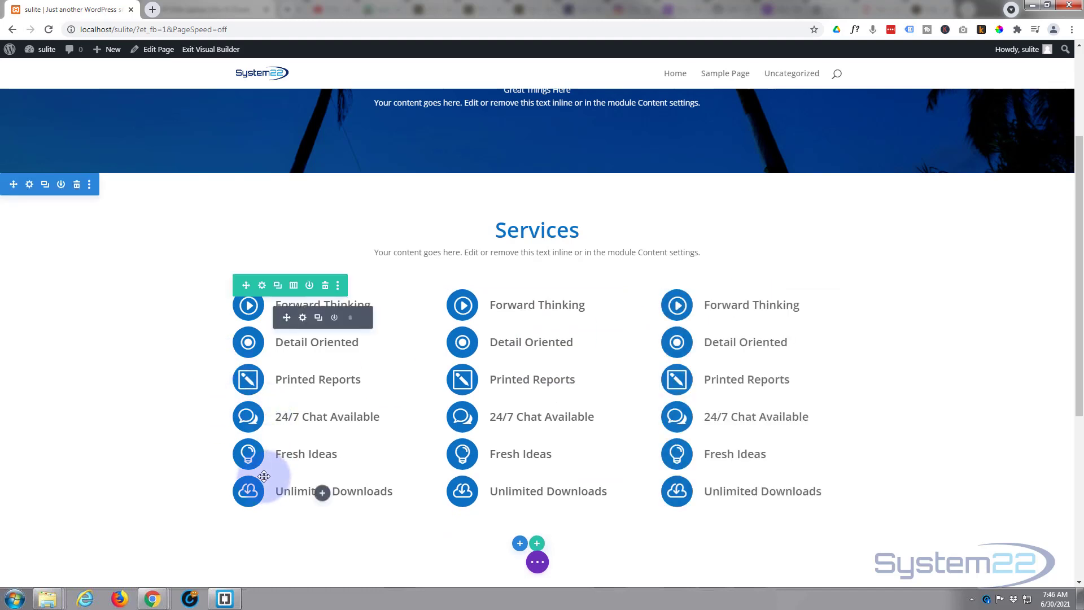
Step: Trim the first column's list to Forward Thinking and Detail Oriented
{"action": "left_click", "coordinate": [303, 318]}
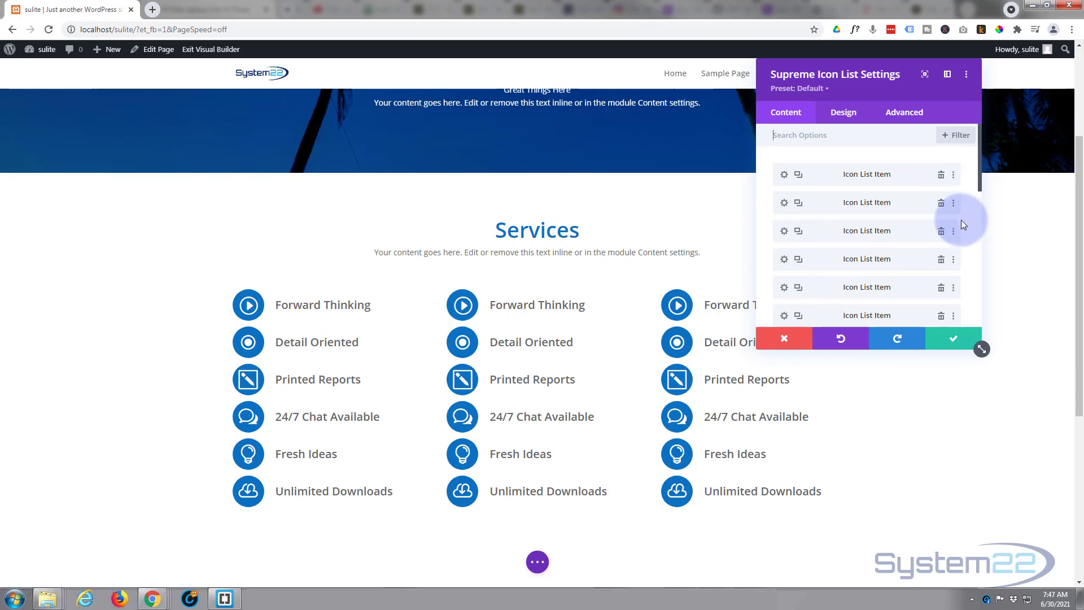
{"action": "left_click", "coordinate": [942, 233]}
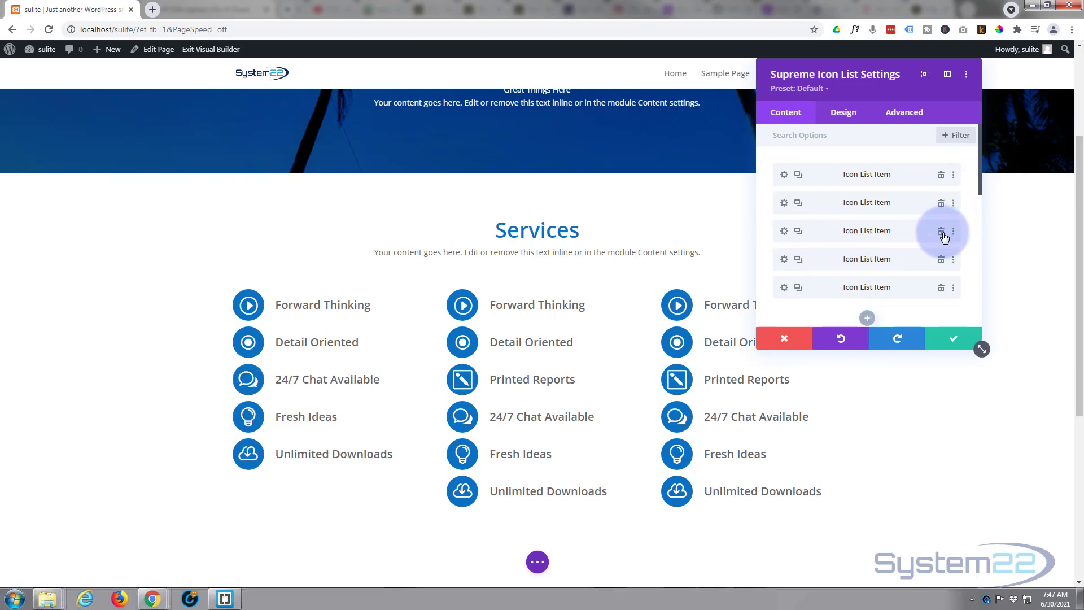
{"action": "left_click", "coordinate": [942, 231]}
{"action": "left_click", "coordinate": [942, 231]}
{"action": "left_click", "coordinate": [942, 231]}
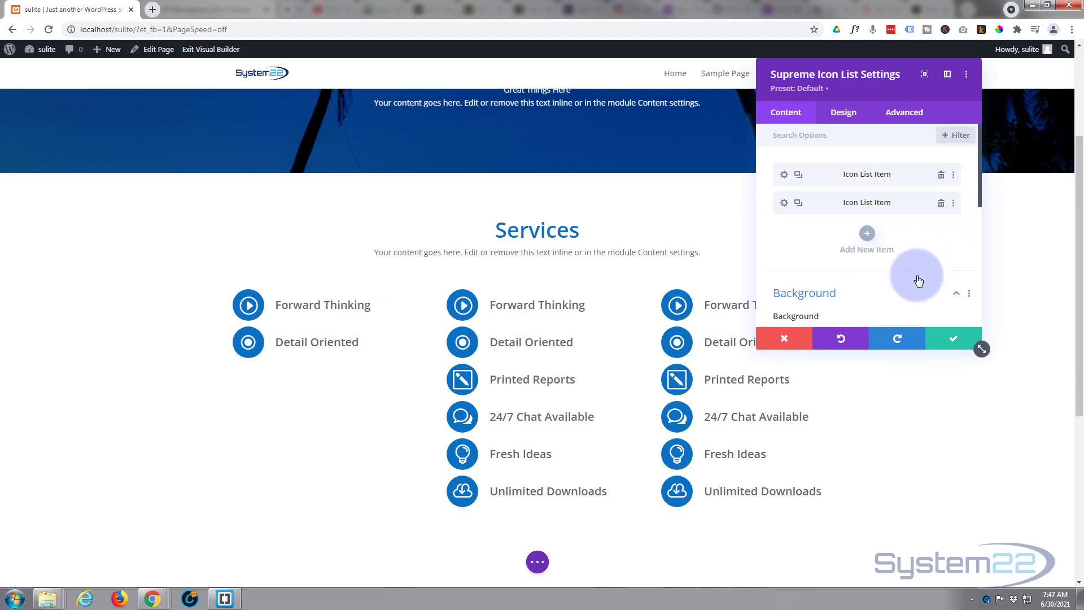
{"action": "left_click", "coordinate": [964, 337]}
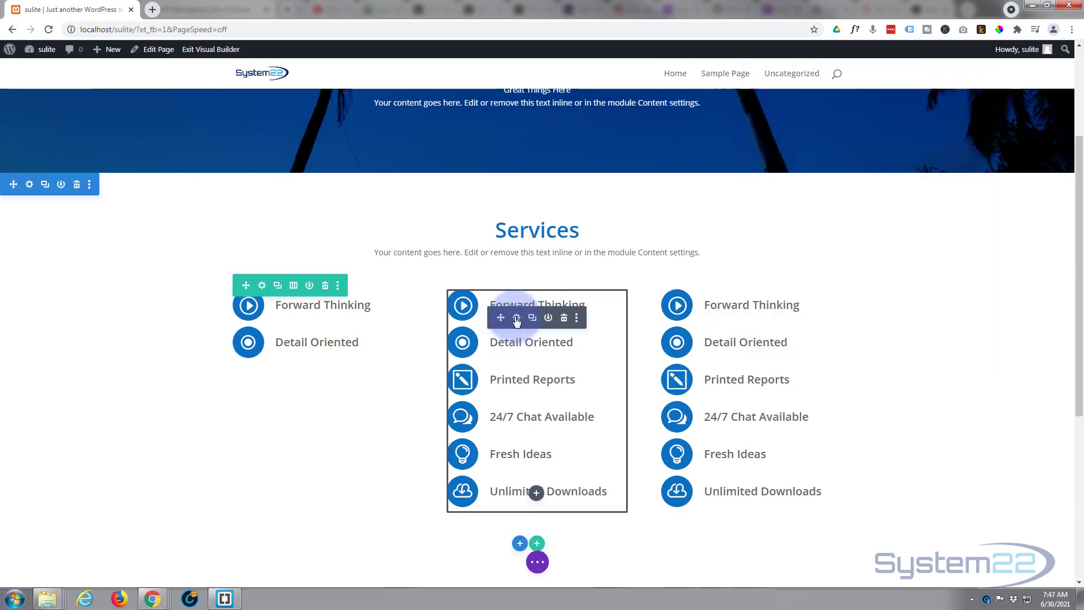
Step: Trim the middle column's list to Printed Reports and 24/7 Chat Available
{"action": "left_click", "coordinate": [516, 319]}
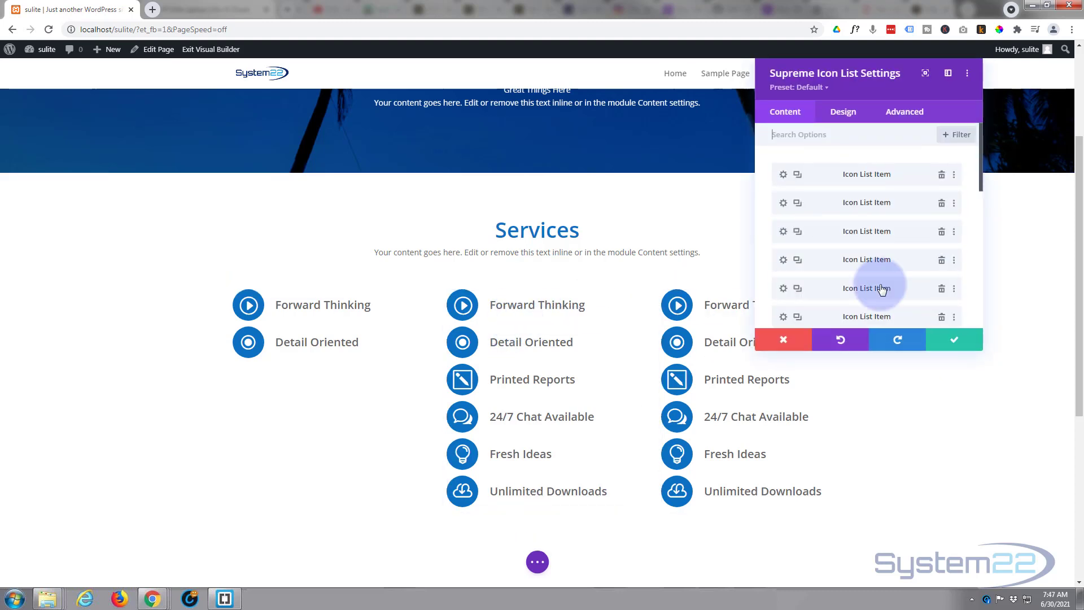
{"action": "left_click", "coordinate": [941, 175]}
{"action": "left_click", "coordinate": [942, 177]}
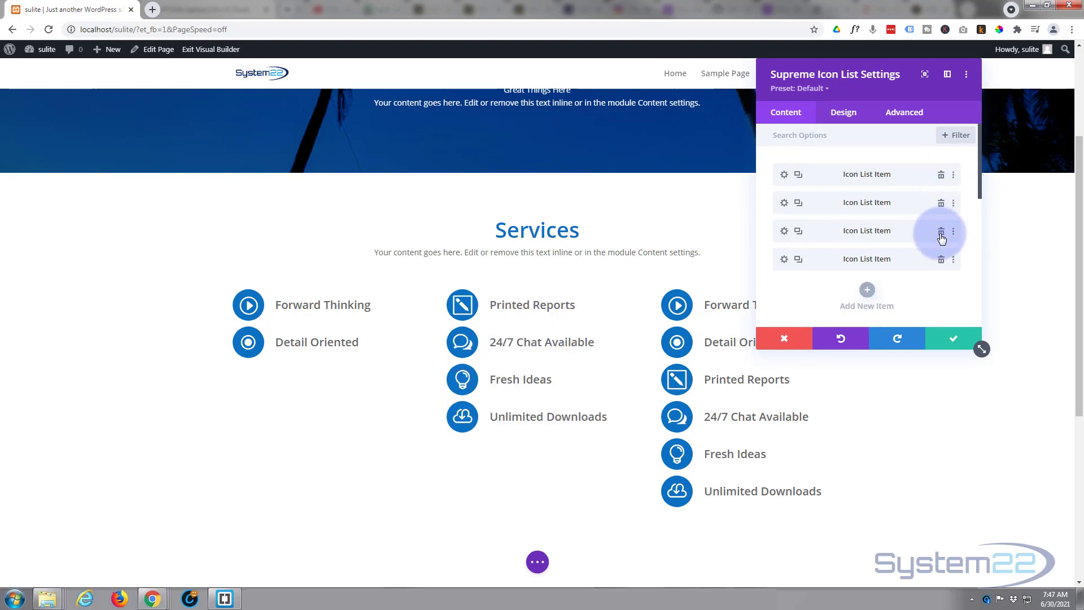
{"action": "left_click", "coordinate": [942, 233]}
{"action": "left_click", "coordinate": [941, 232]}
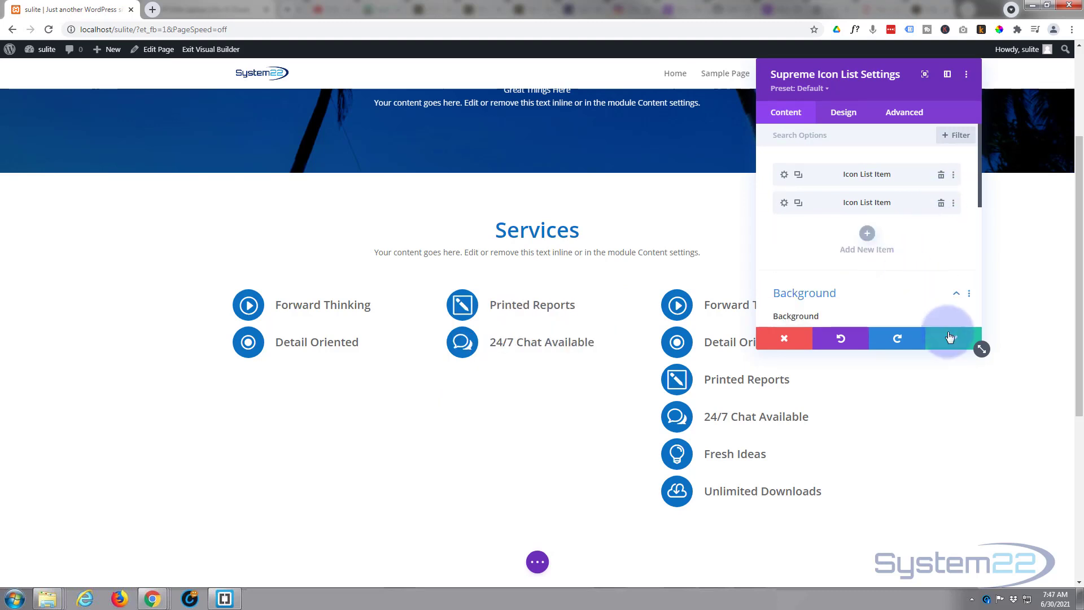
{"action": "left_click", "coordinate": [954, 338]}
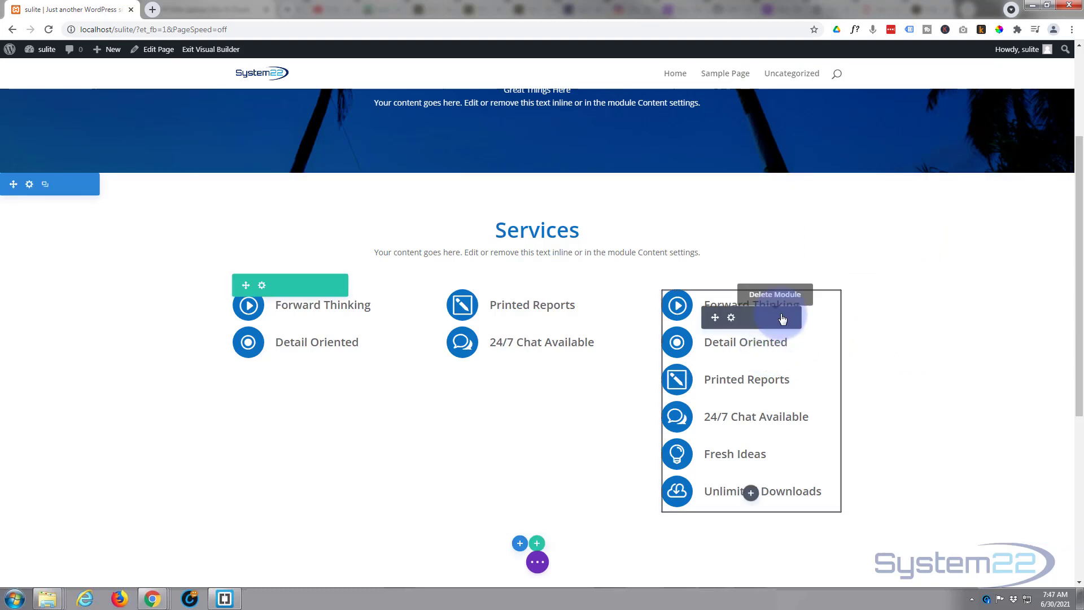
Step: Trim the right column's list to Fresh Ideas and Unlimited Downloads
{"action": "left_click", "coordinate": [731, 318]}
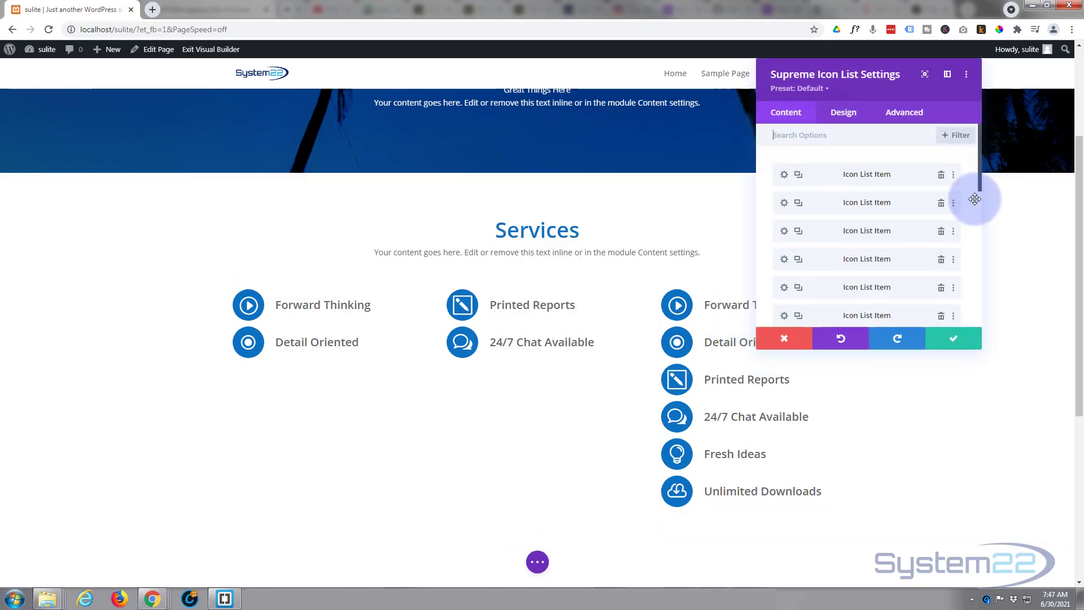
{"action": "left_click", "coordinate": [942, 175]}
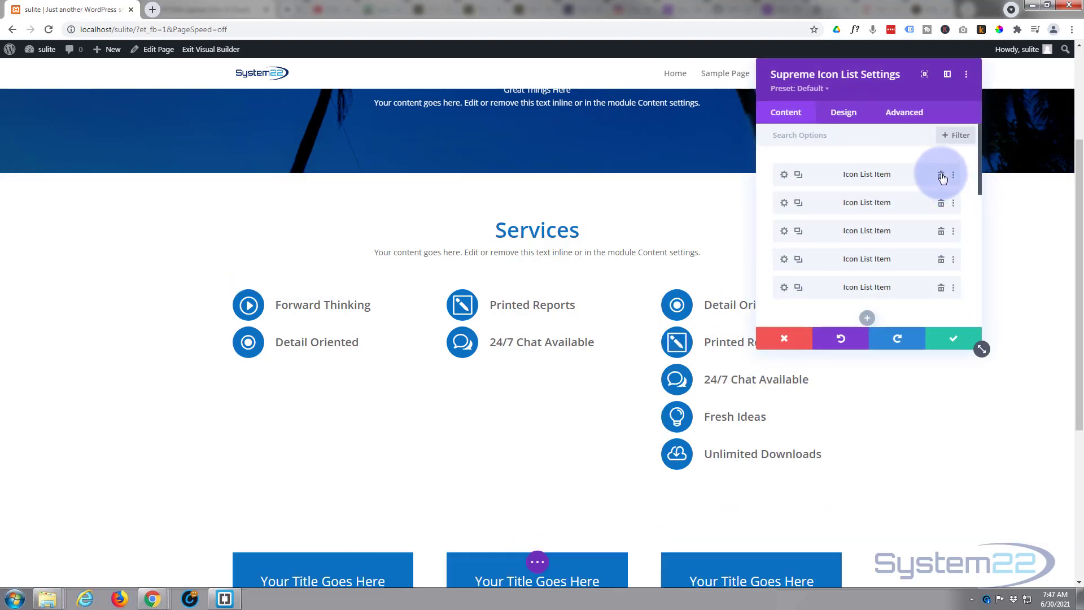
{"action": "left_click", "coordinate": [941, 175]}
{"action": "left_click", "coordinate": [941, 175]}
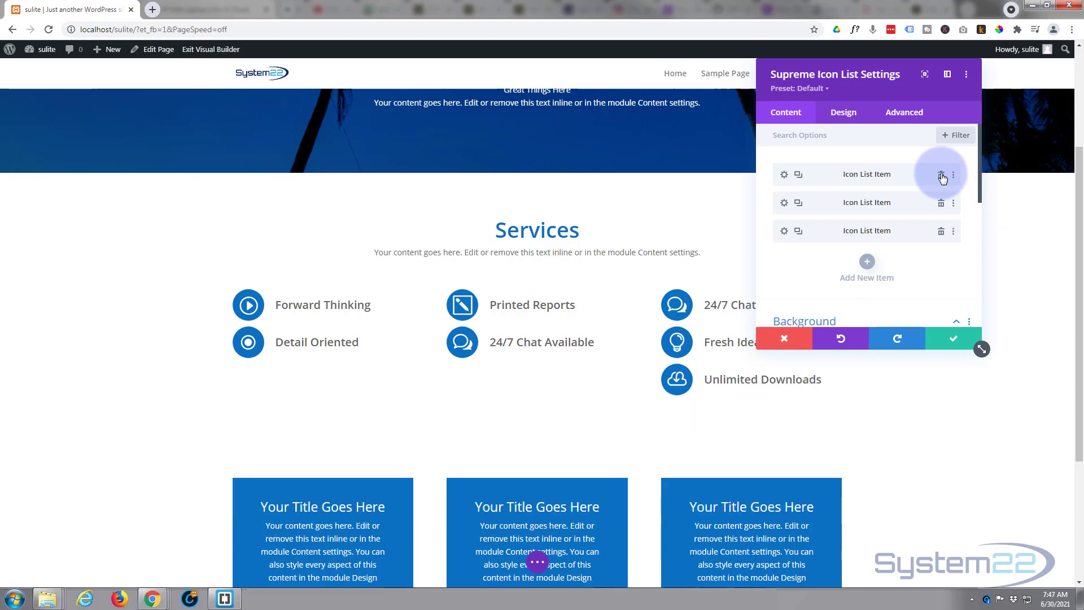
{"action": "left_click", "coordinate": [941, 175]}
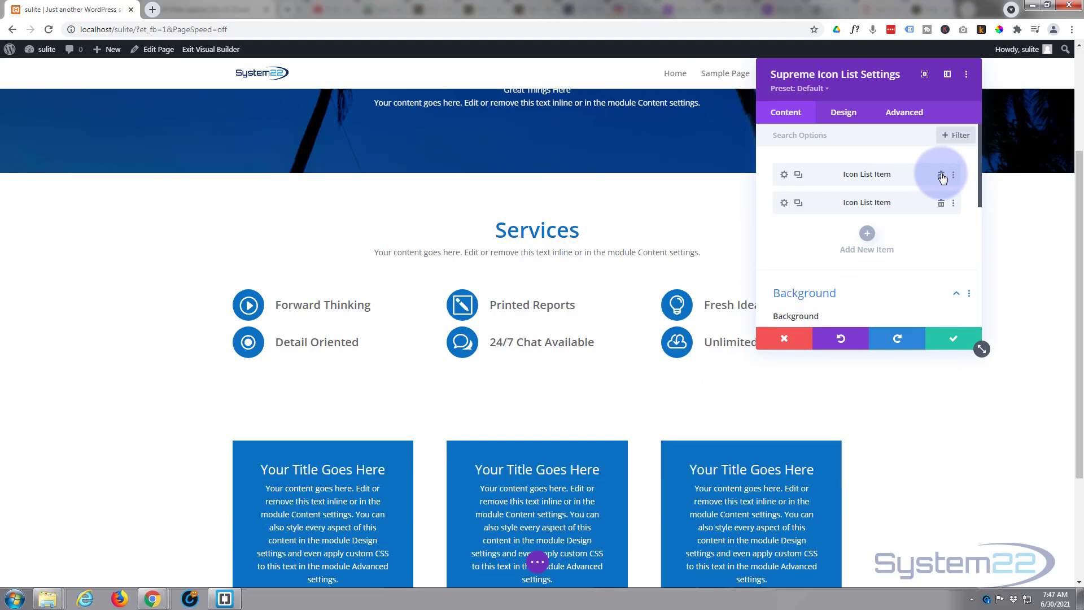
{"action": "left_click", "coordinate": [954, 341]}
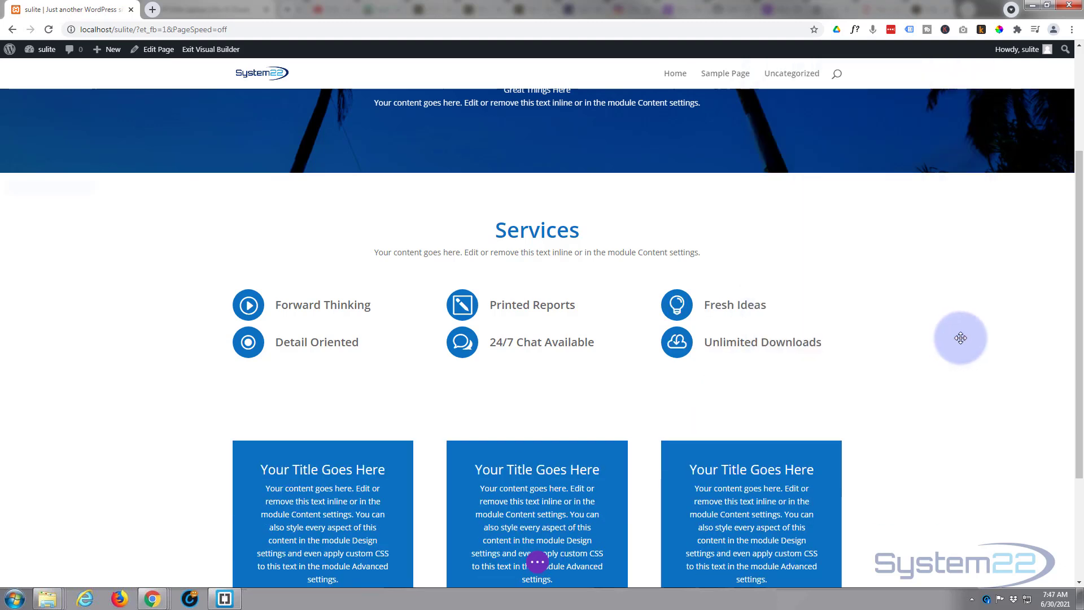
Step: Save the Services page as a draft and exit the Visual Builder
{"action": "left_click", "coordinate": [538, 562]}
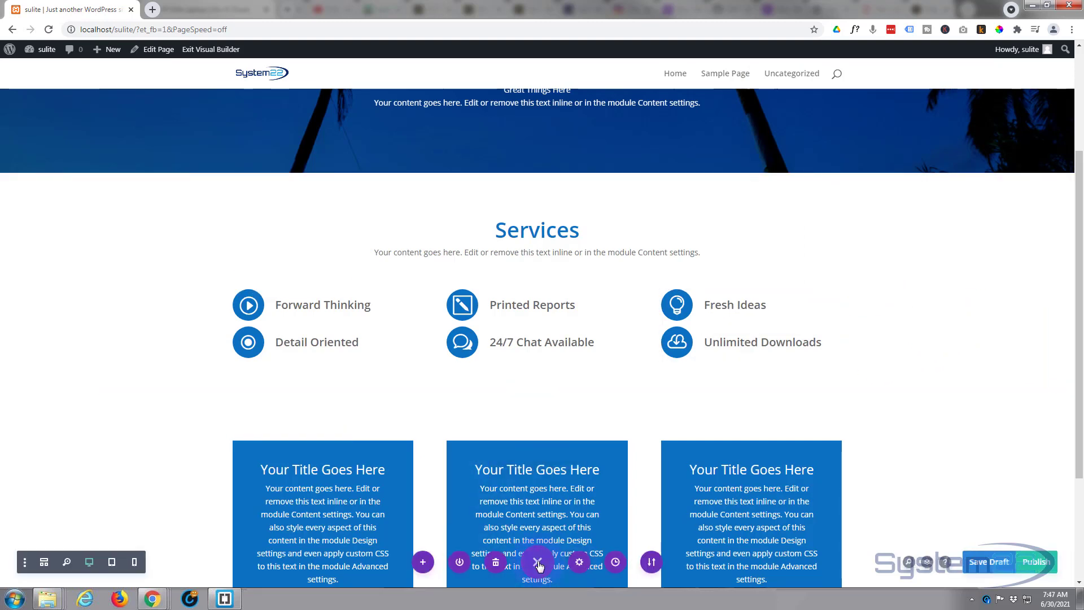
{"action": "left_click", "coordinate": [983, 562]}
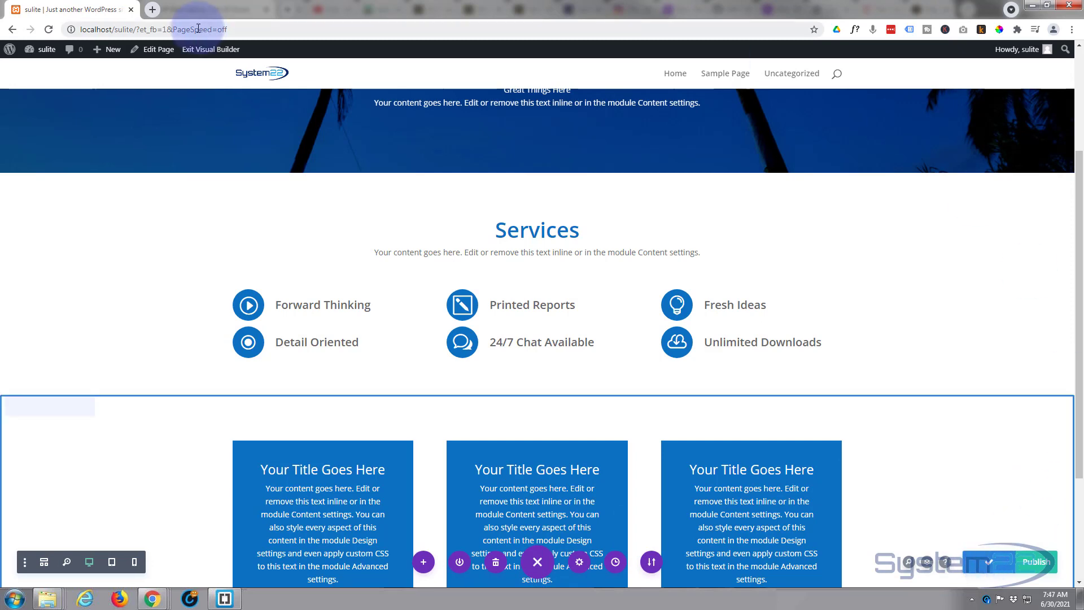
{"action": "left_click", "coordinate": [213, 52]}
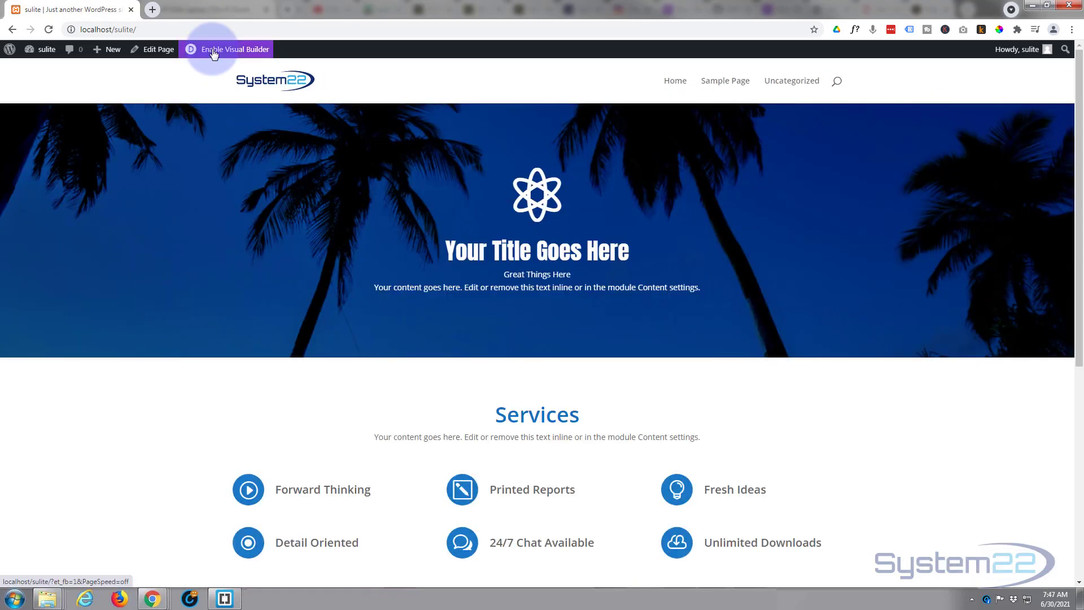
{"action": "scroll", "coordinate": [196, 193], "scroll_direction": "down", "scroll_amount": 3}
{"action": "scroll", "coordinate": [197, 195], "scroll_direction": "down", "scroll_amount": 2}
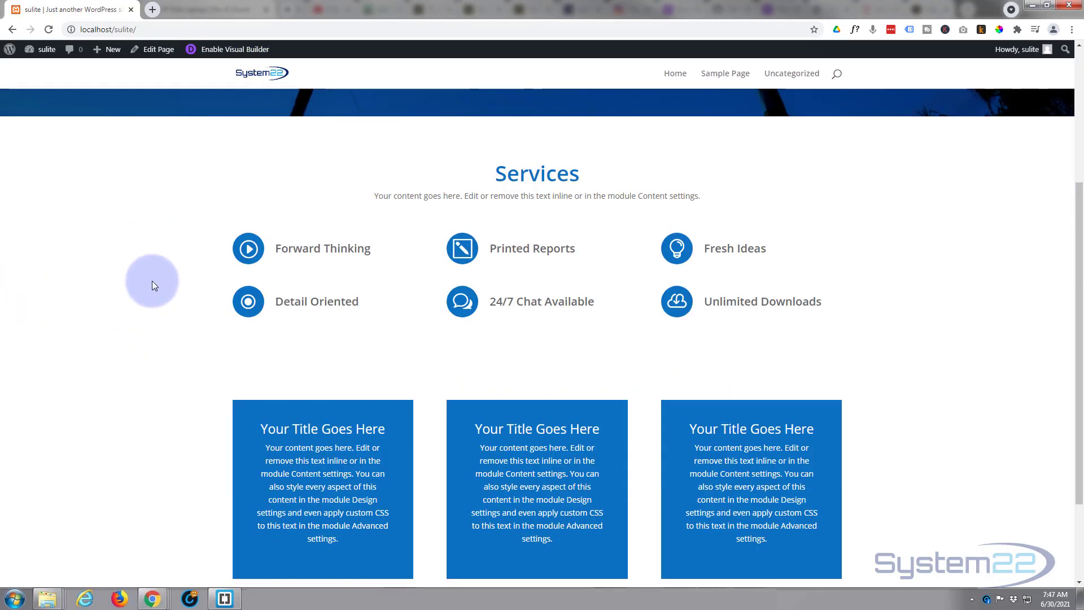